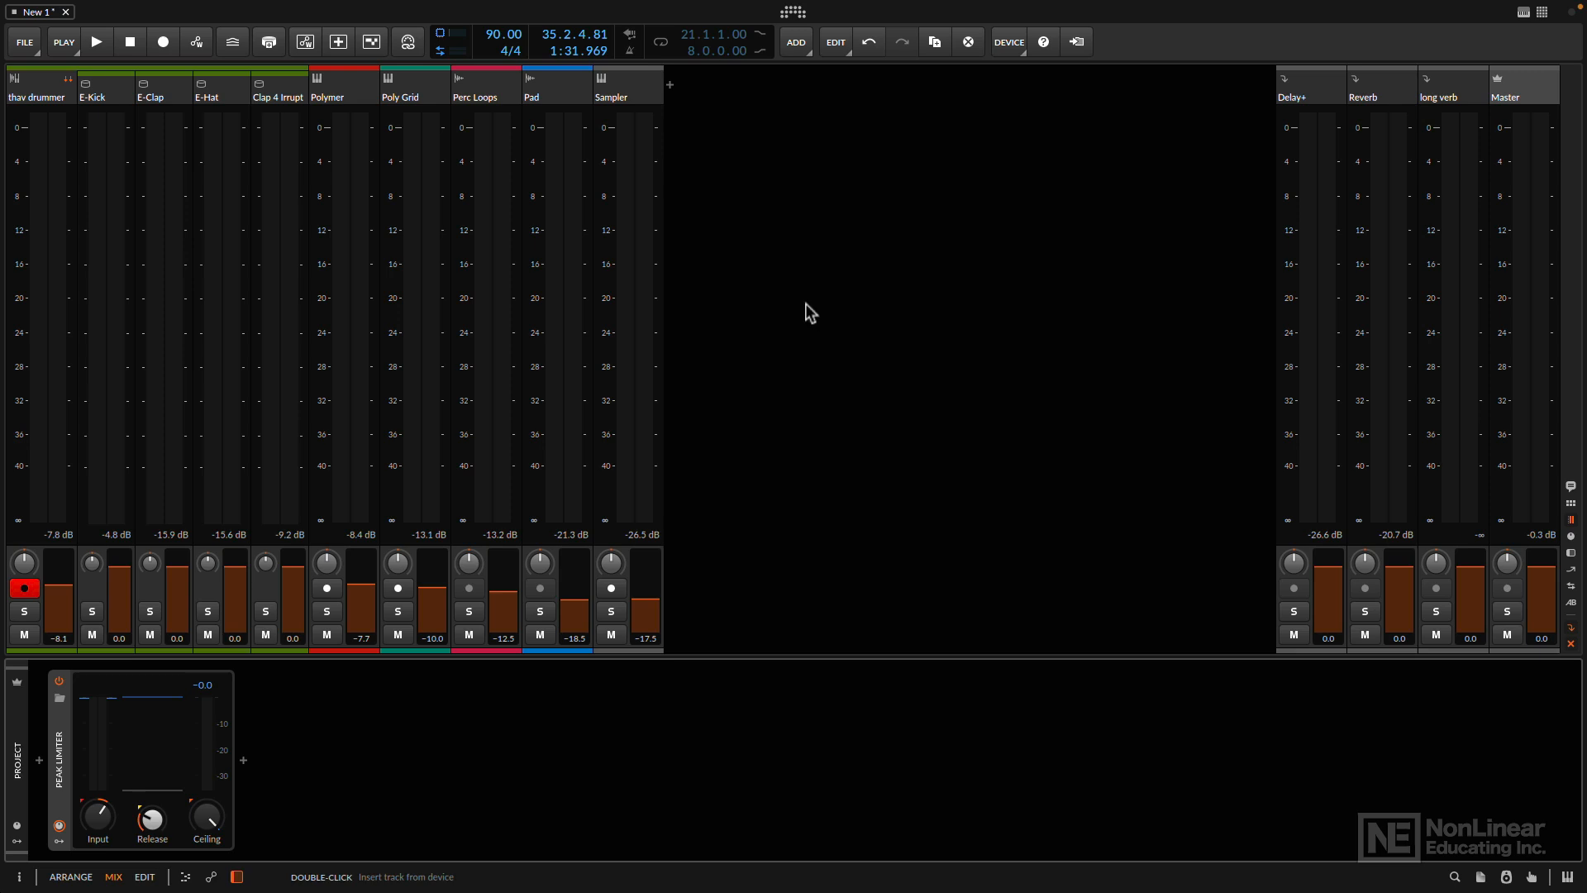
{"action": "left_click", "coordinate": [26, 43]}
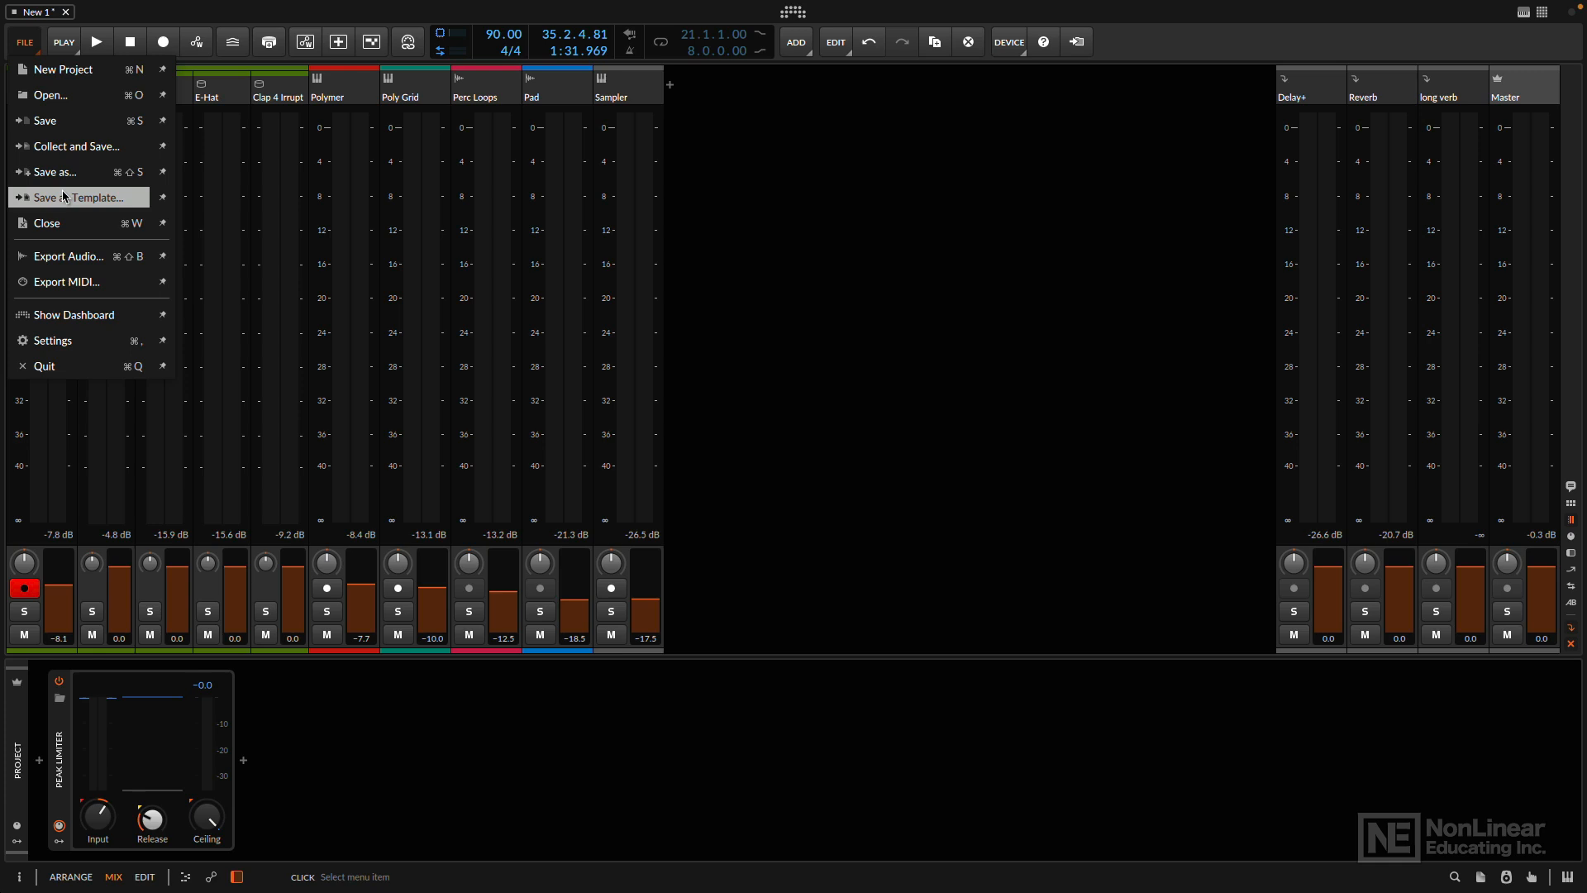
{"action": "left_click", "coordinate": [885, 297]}
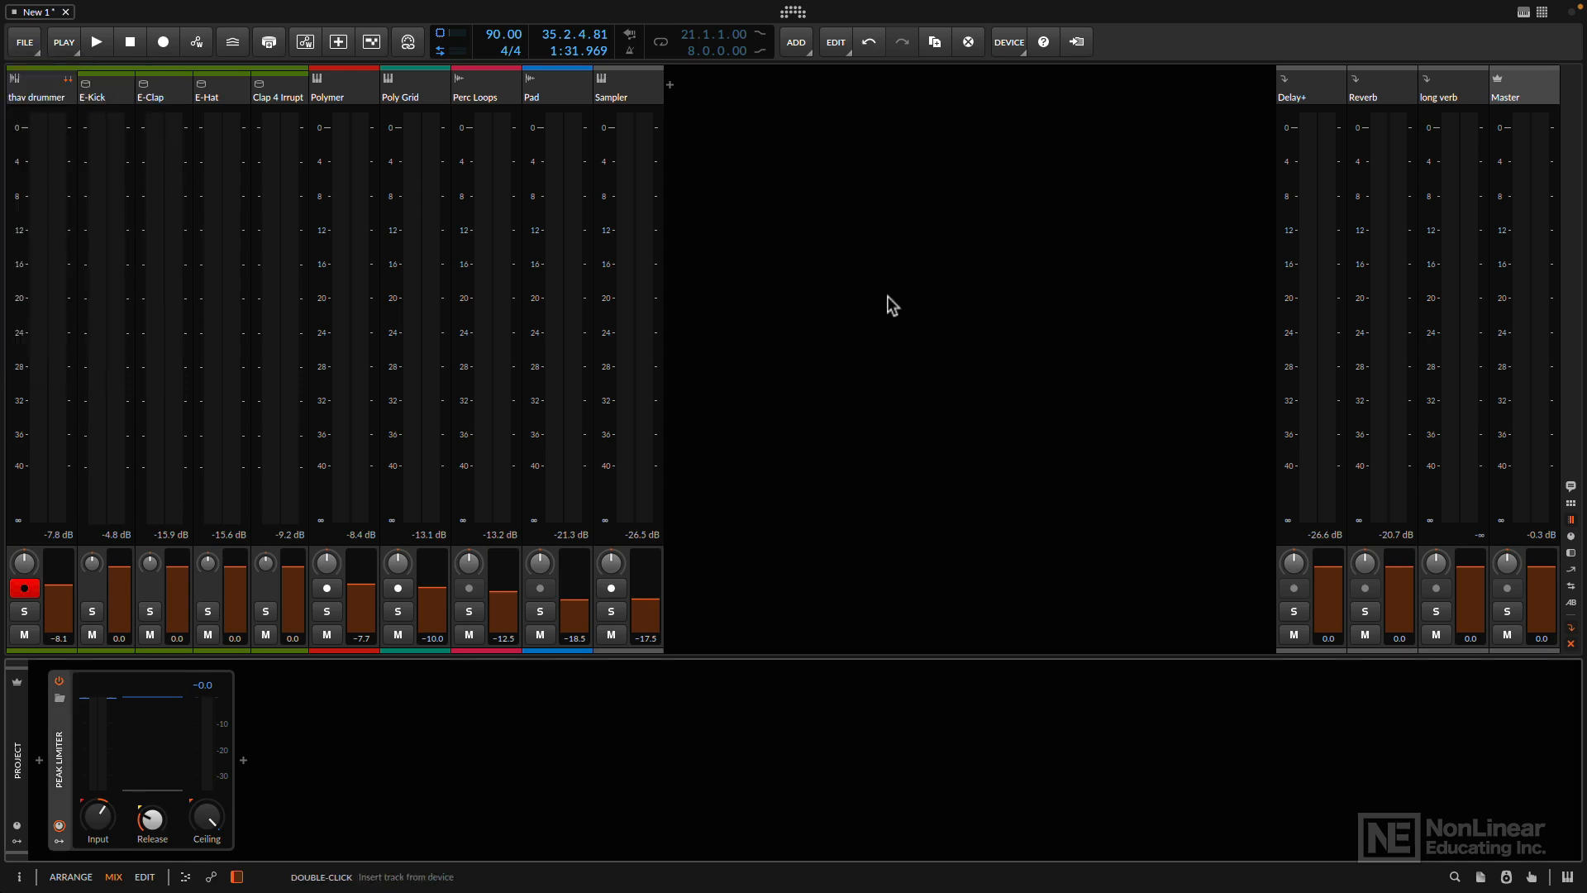
- Select the Master track and check the mixer's I/O routings, hiding them again when done
{"action": "left_click", "coordinate": [1526, 96]}
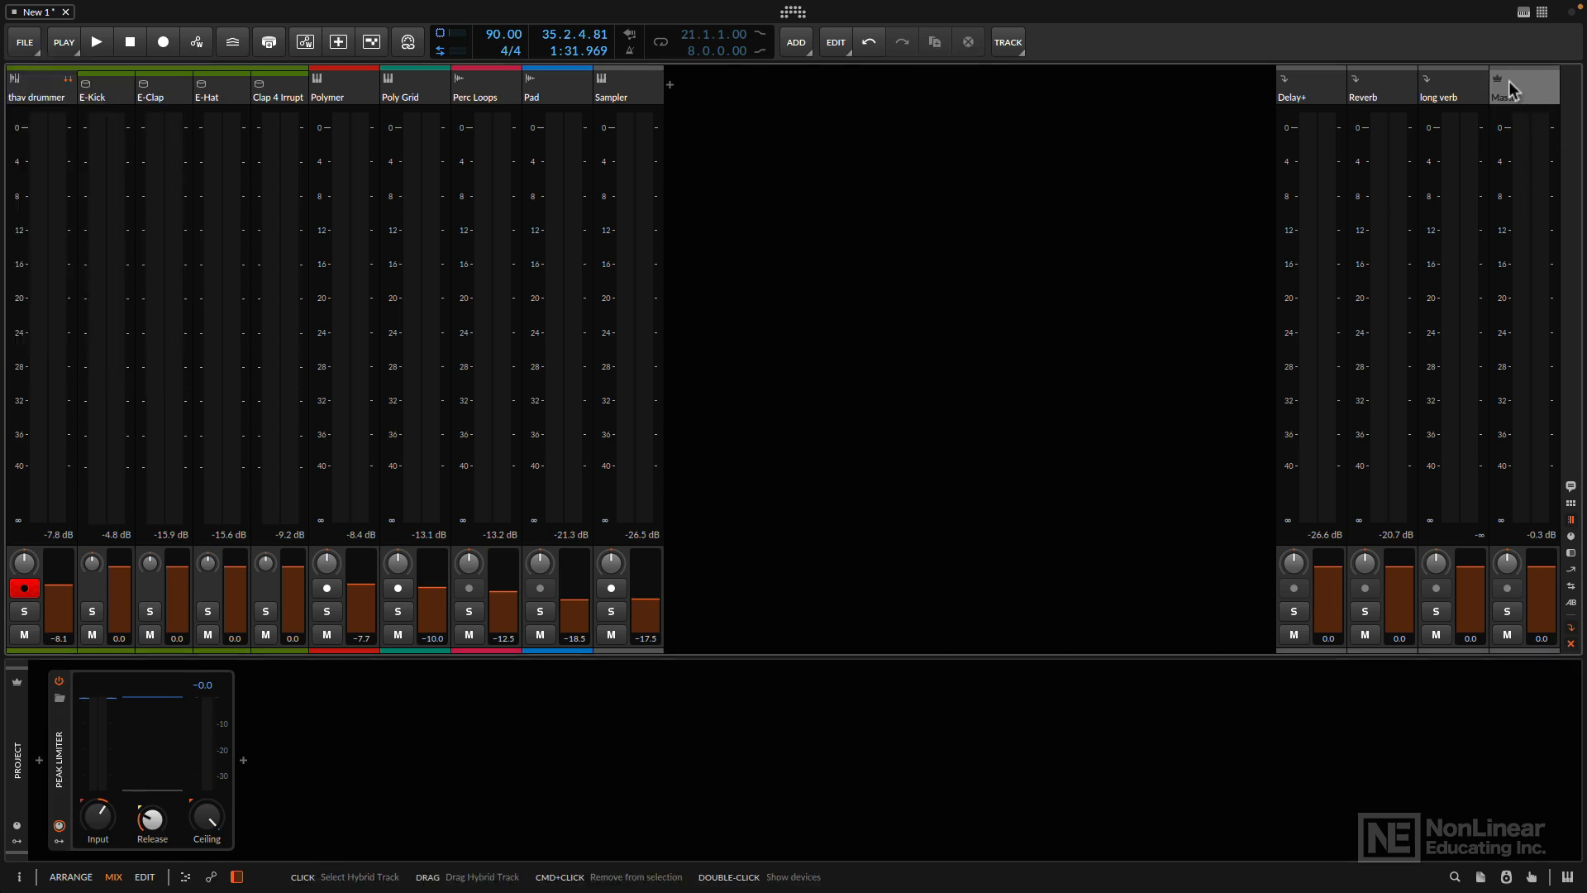
{"action": "left_click", "coordinate": [1571, 601]}
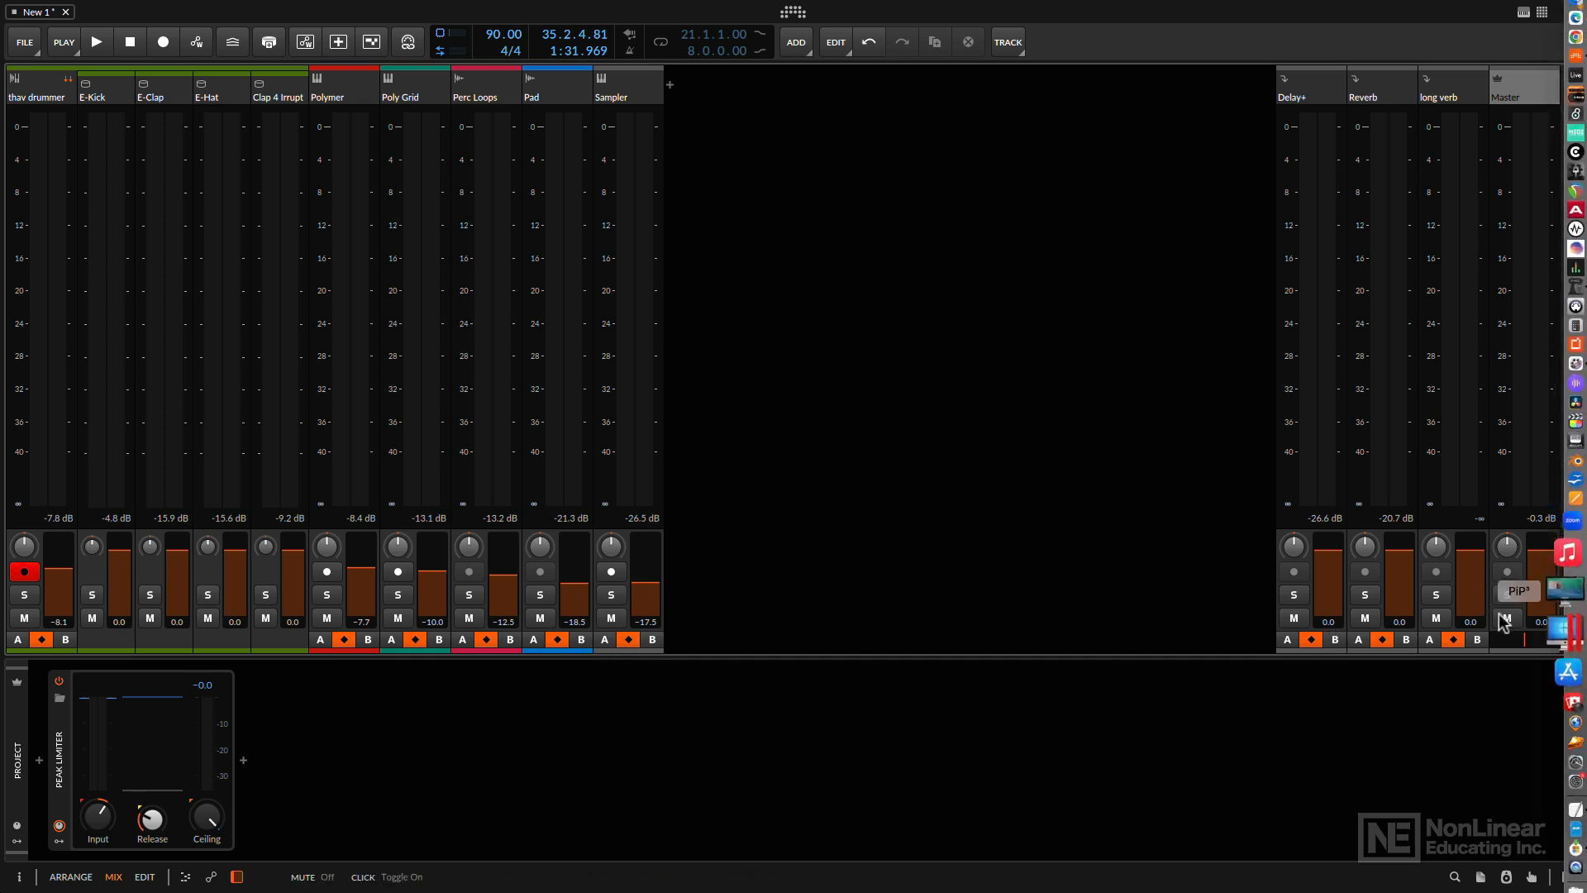
{"action": "left_click", "coordinate": [1570, 609]}
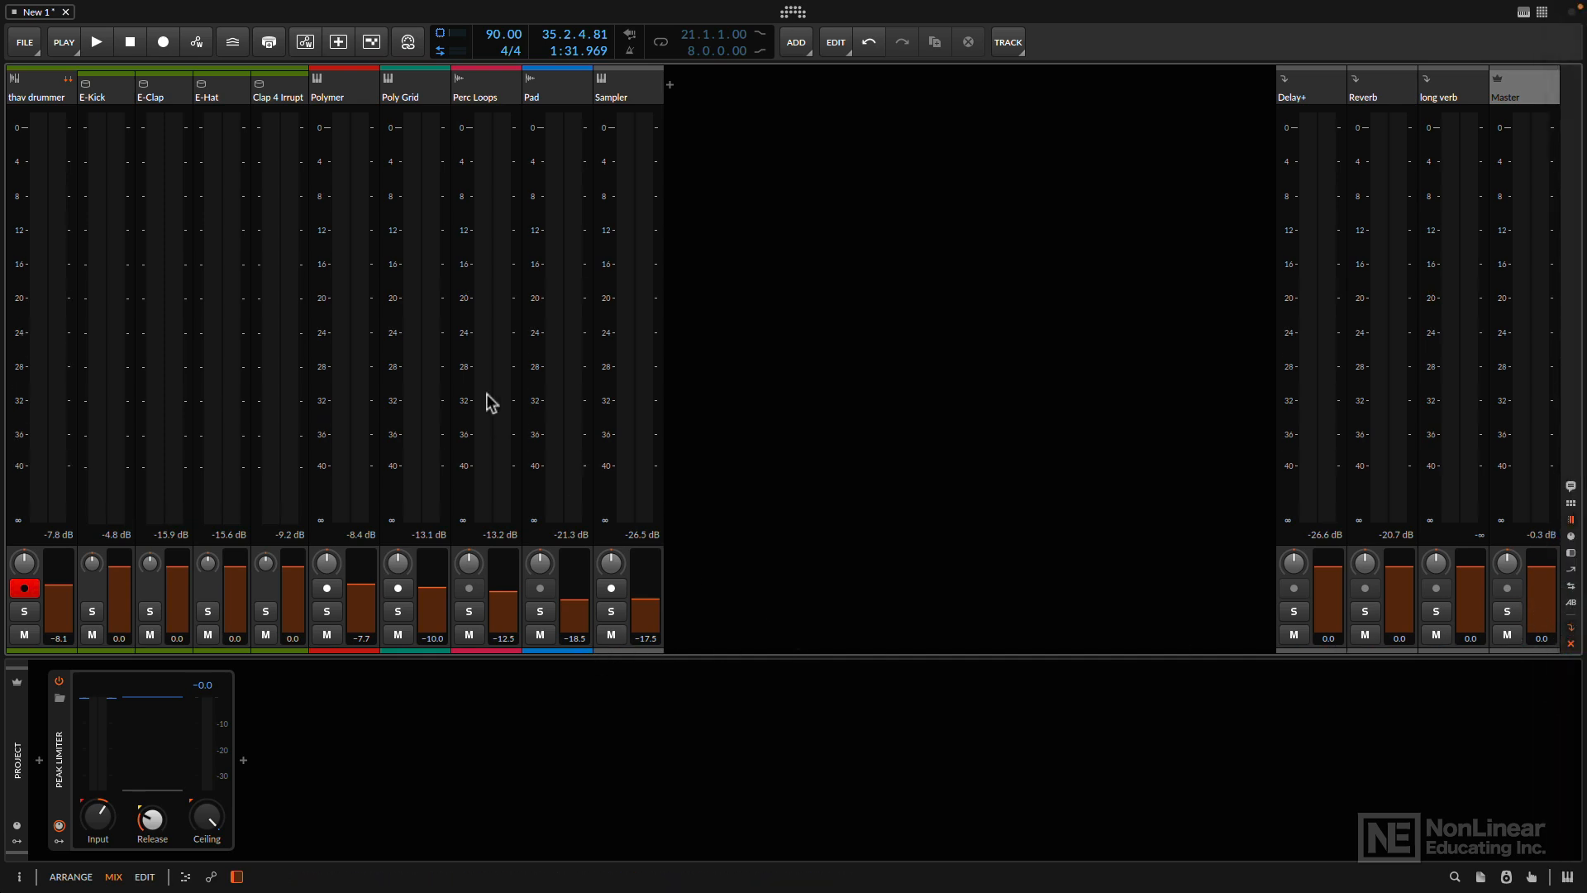
- Save the project as "macpro BW5 101" in the BITWIG 2020 and beyond PROJECTS folder
{"action": "left_click", "coordinate": [25, 43]}
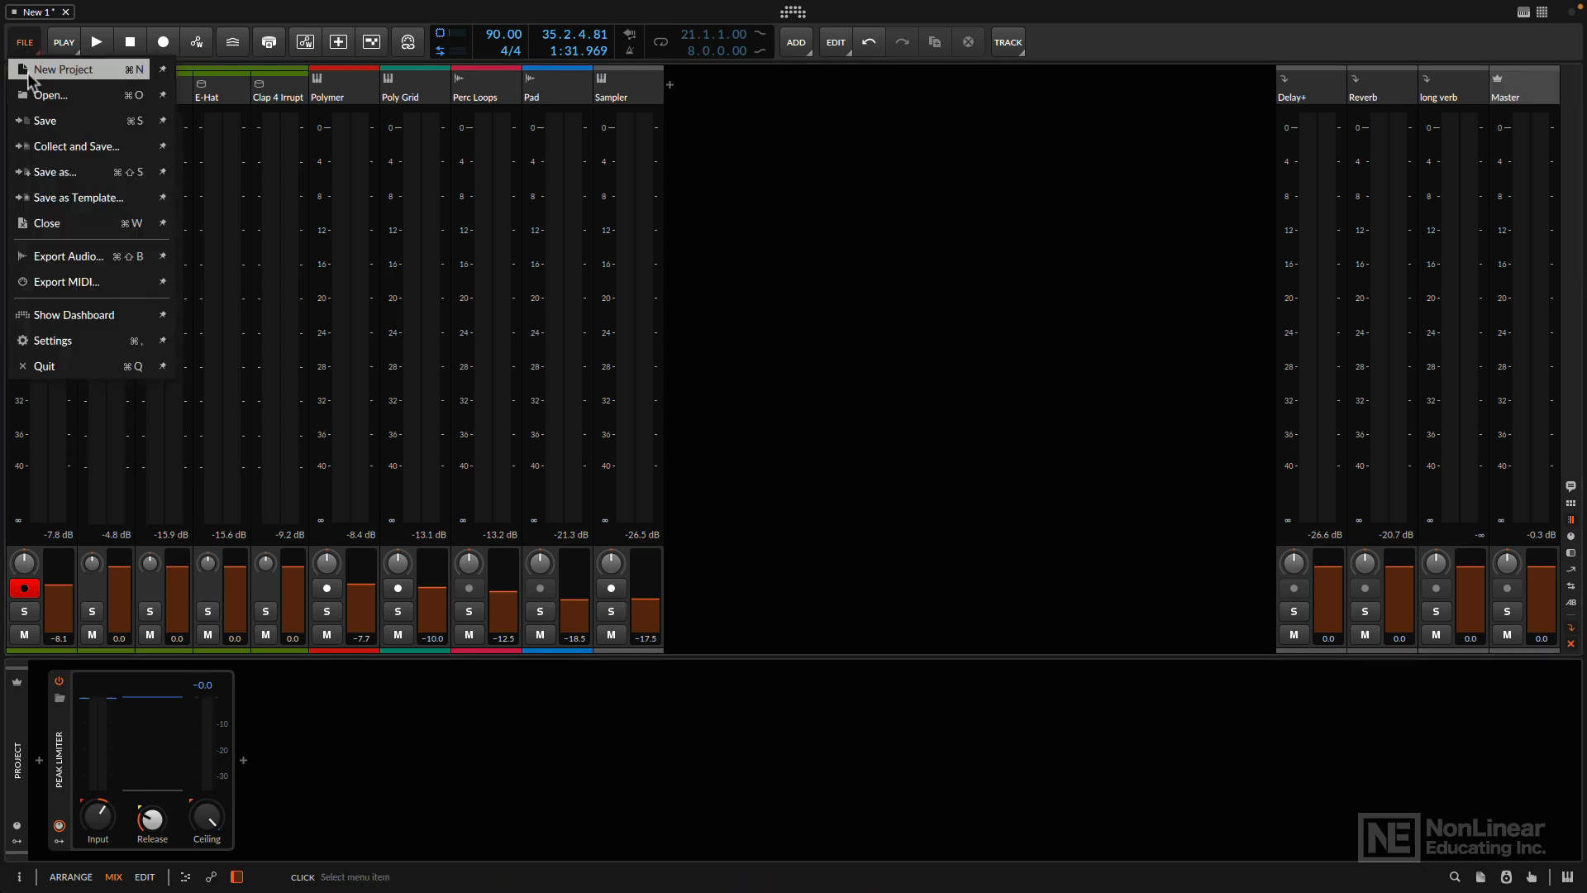
{"action": "left_click", "coordinate": [51, 172]}
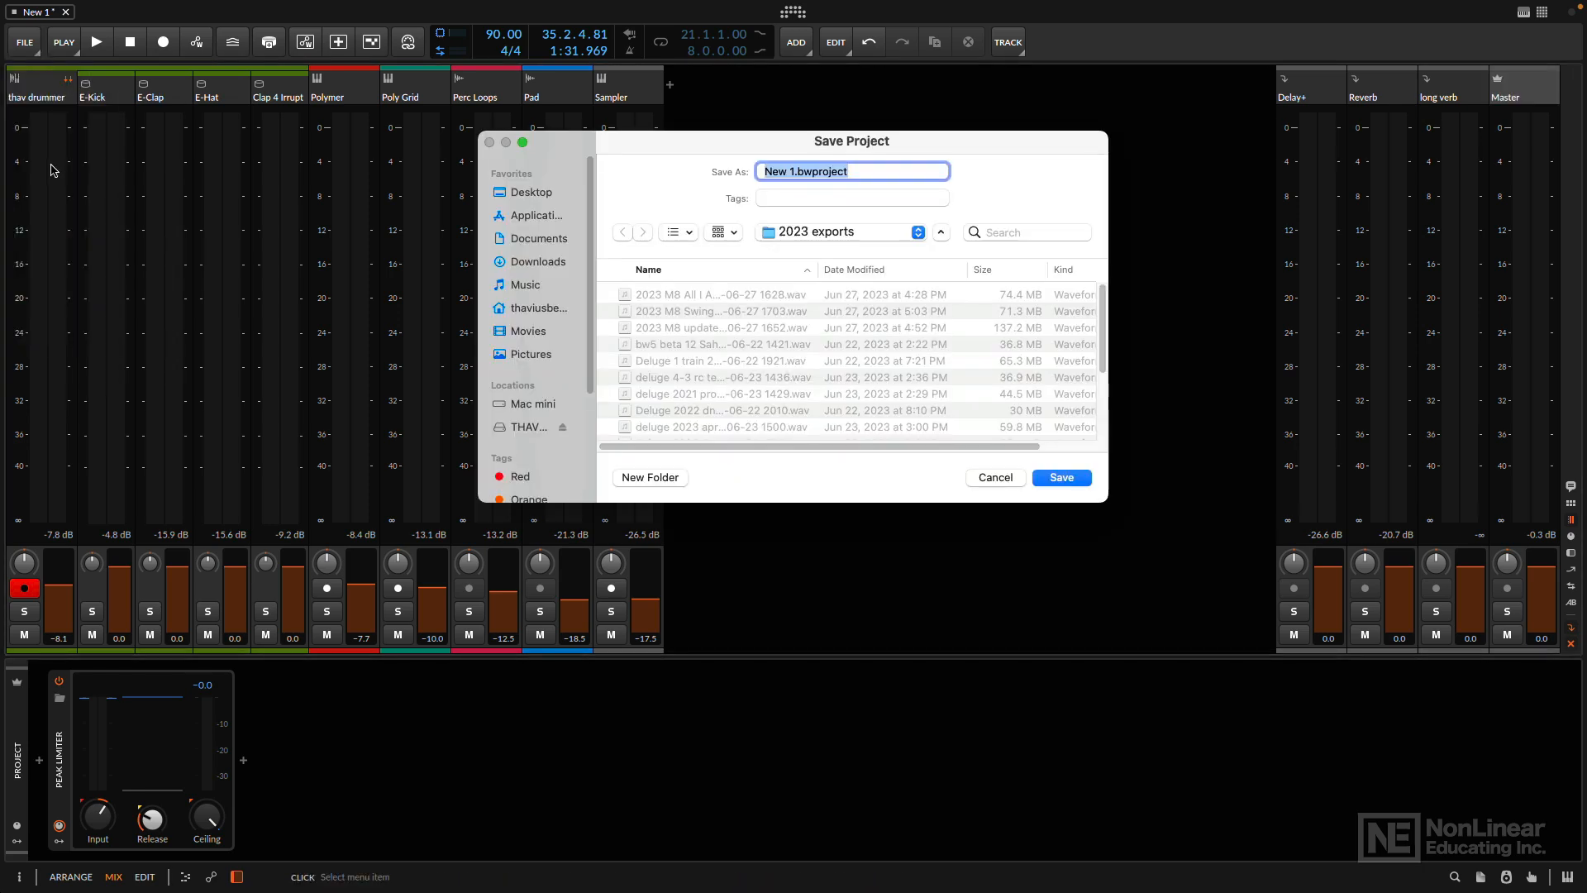
{"action": "left_click", "coordinate": [842, 231]}
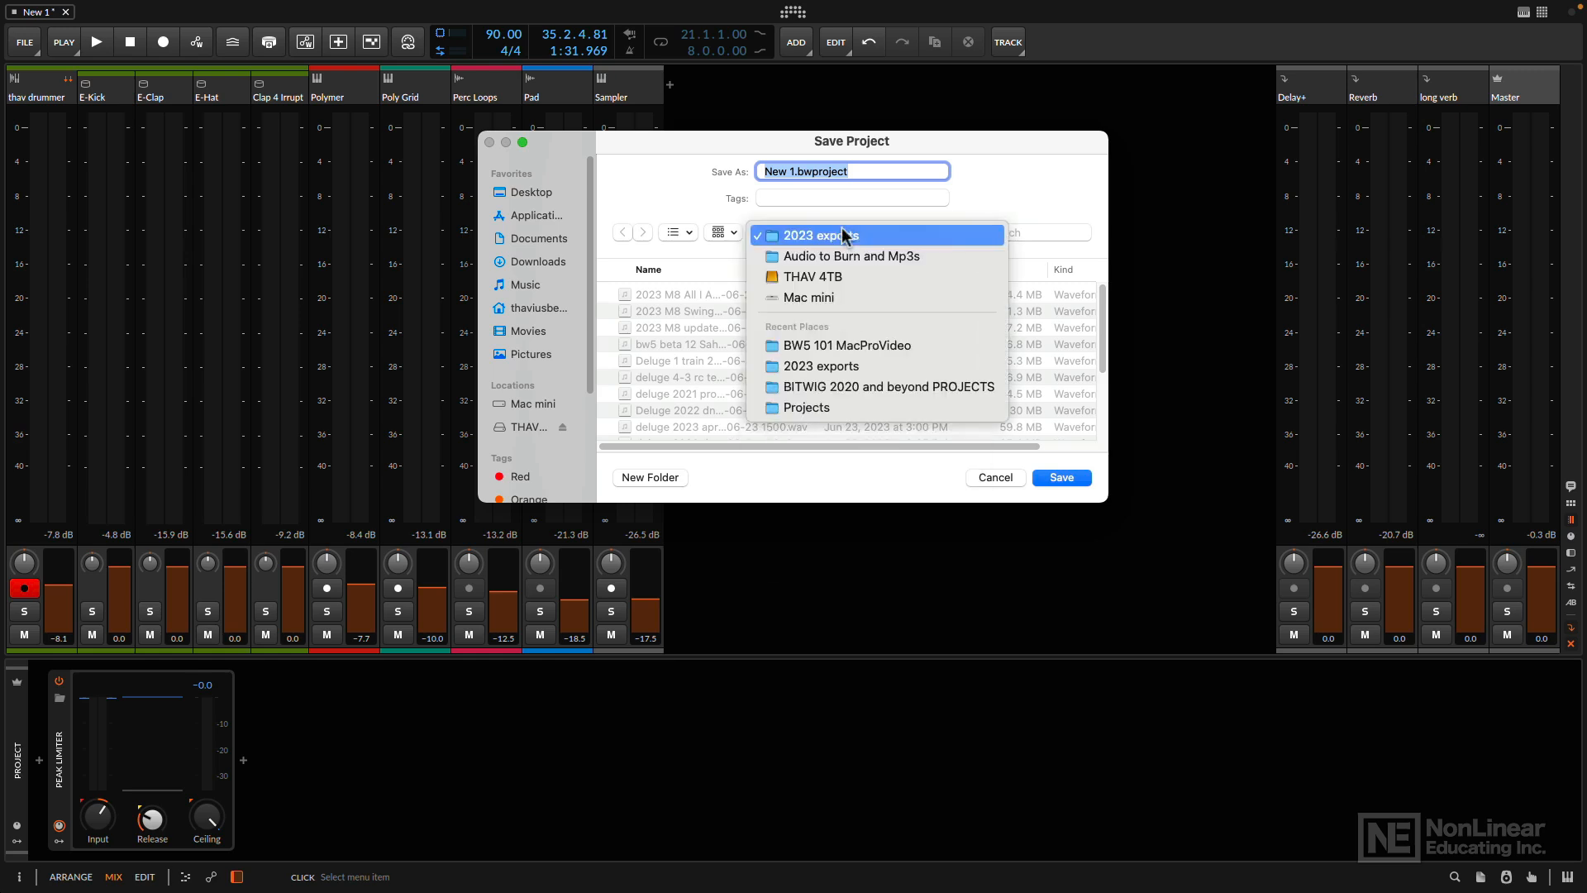
{"action": "left_click", "coordinate": [823, 387]}
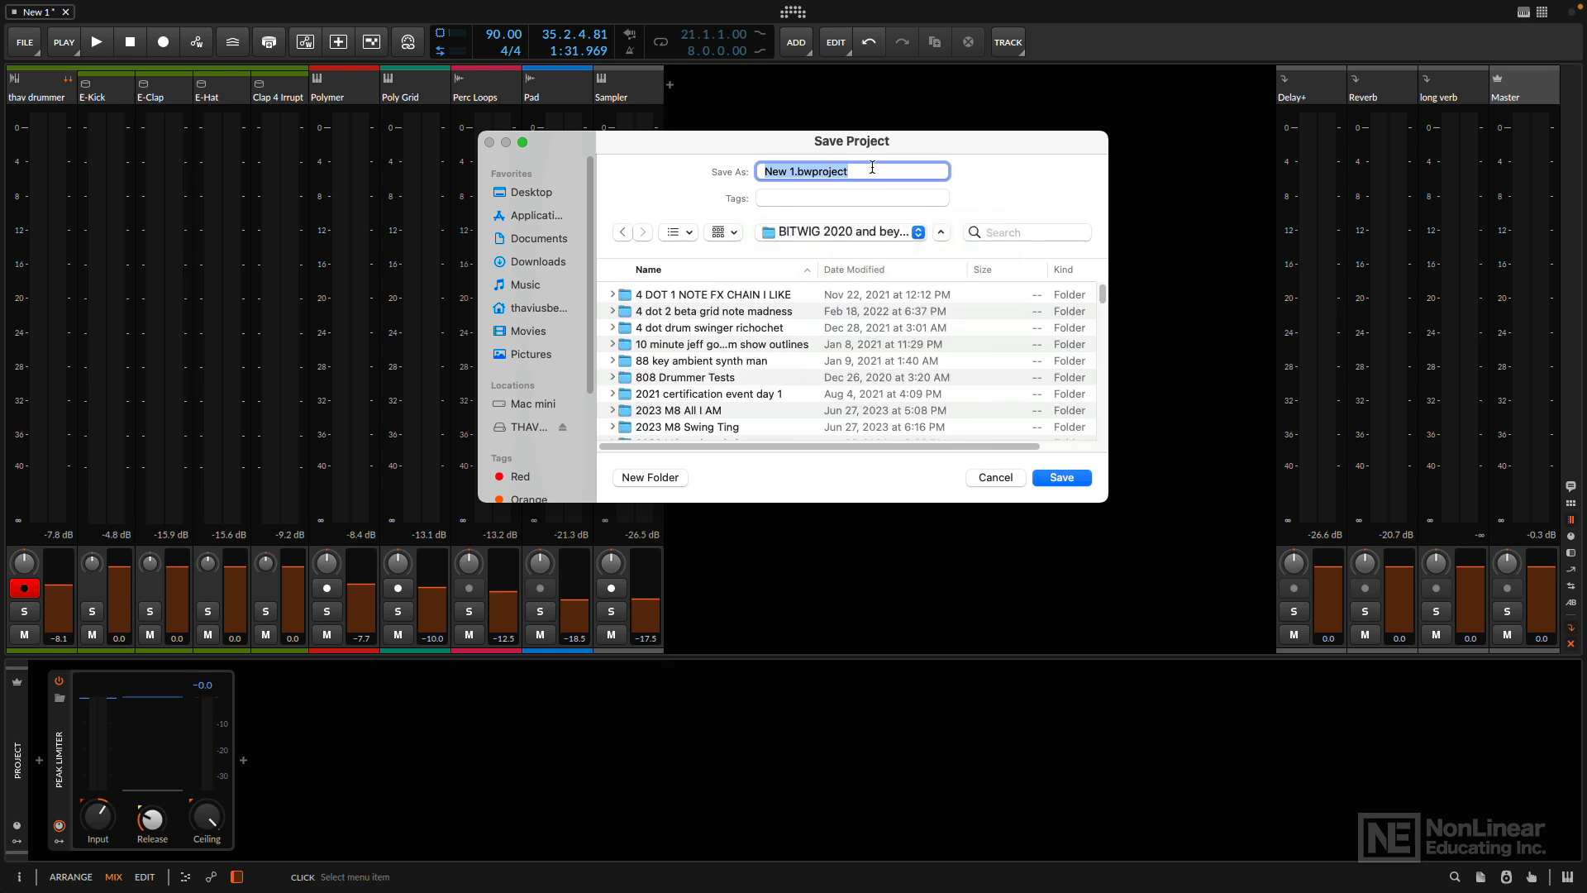
{"action": "type", "text": "macpro BW5 101"}
{"action": "key", "text": "Return"}
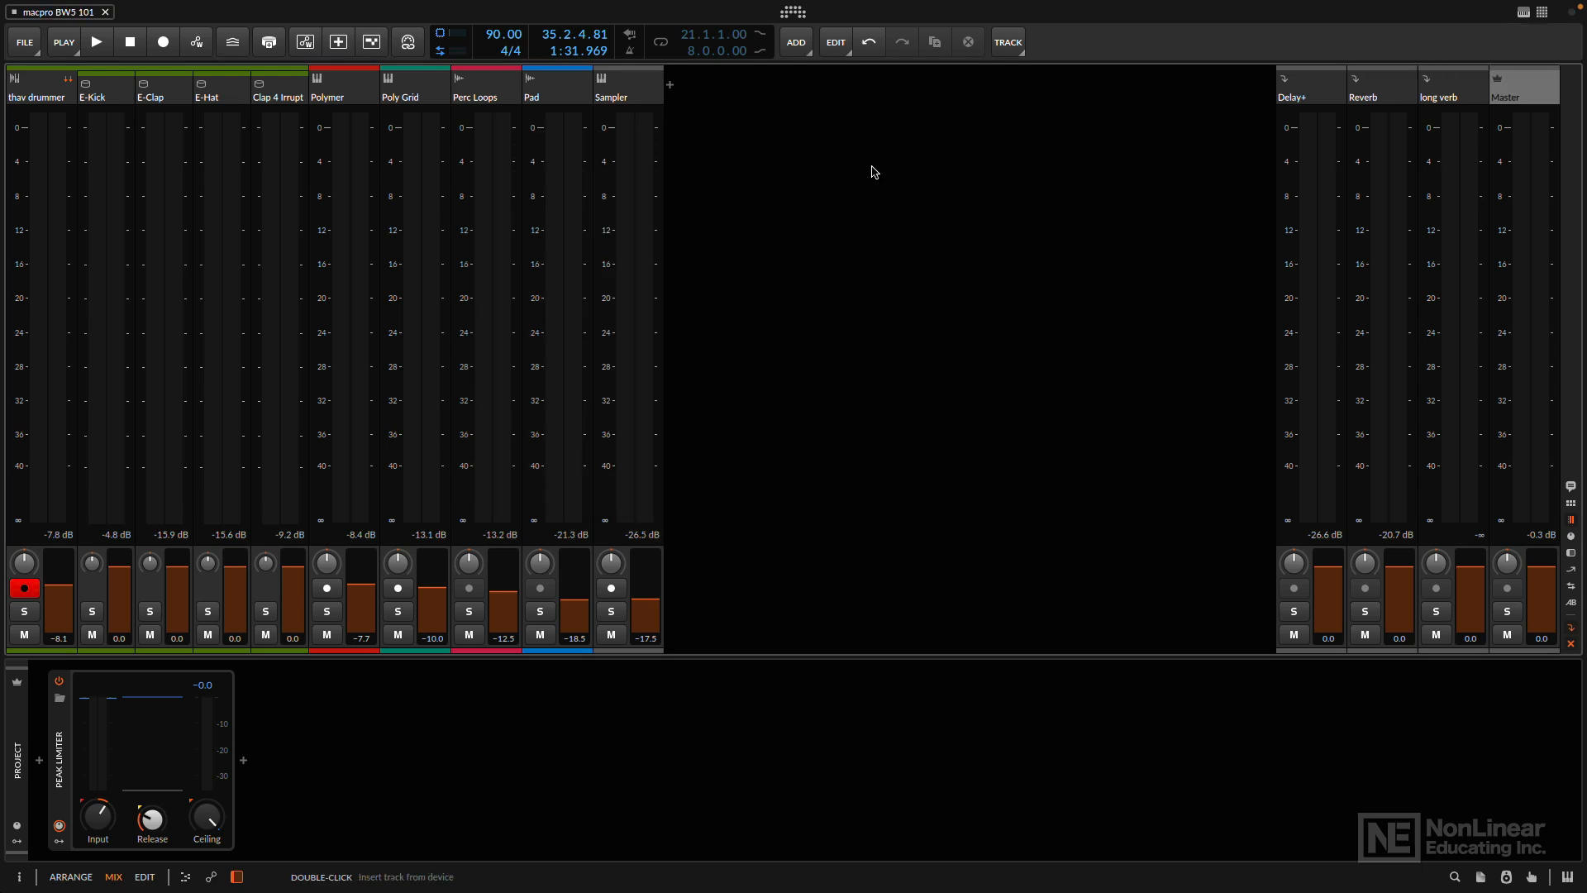
- Collect and save the project, including files outside the project folder but not those belonging to packages
{"action": "left_click", "coordinate": [26, 44]}
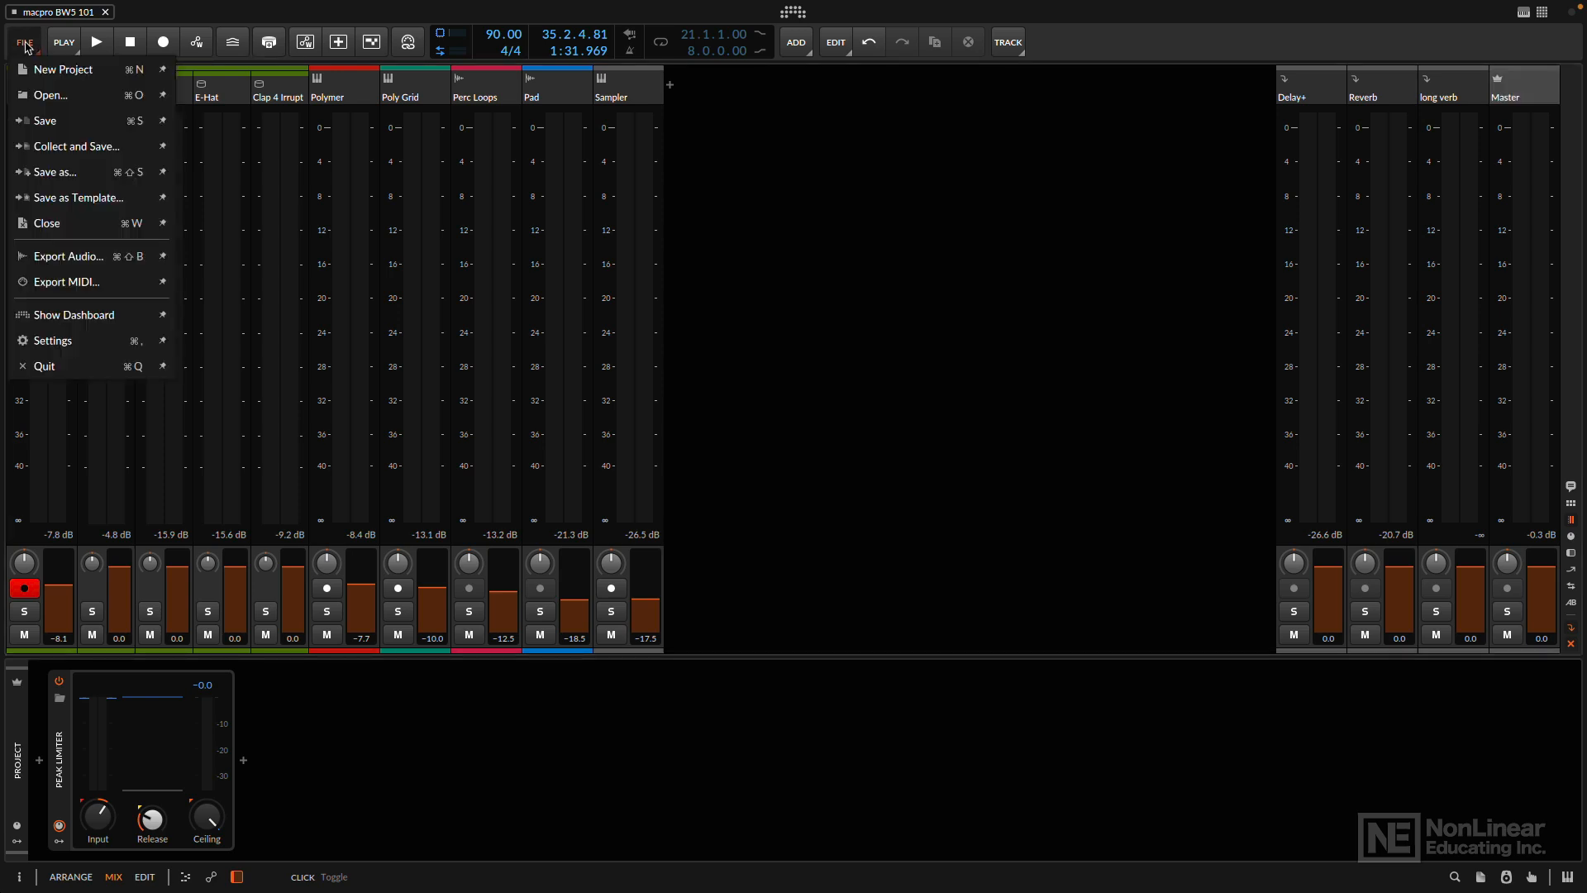
{"action": "left_click", "coordinate": [83, 147]}
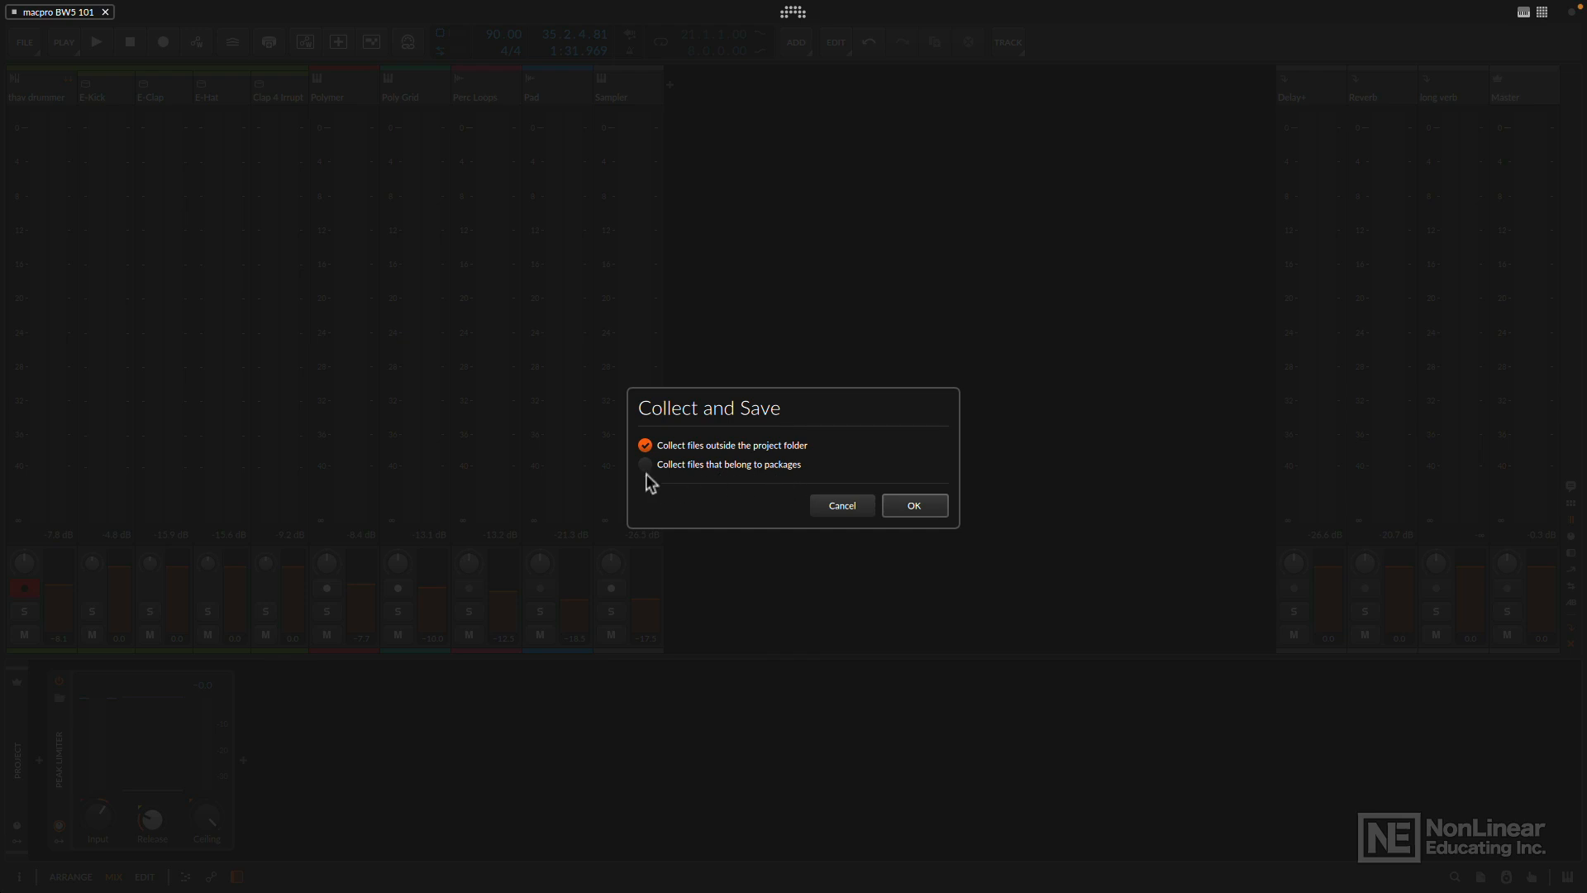
{"action": "left_click", "coordinate": [902, 508]}
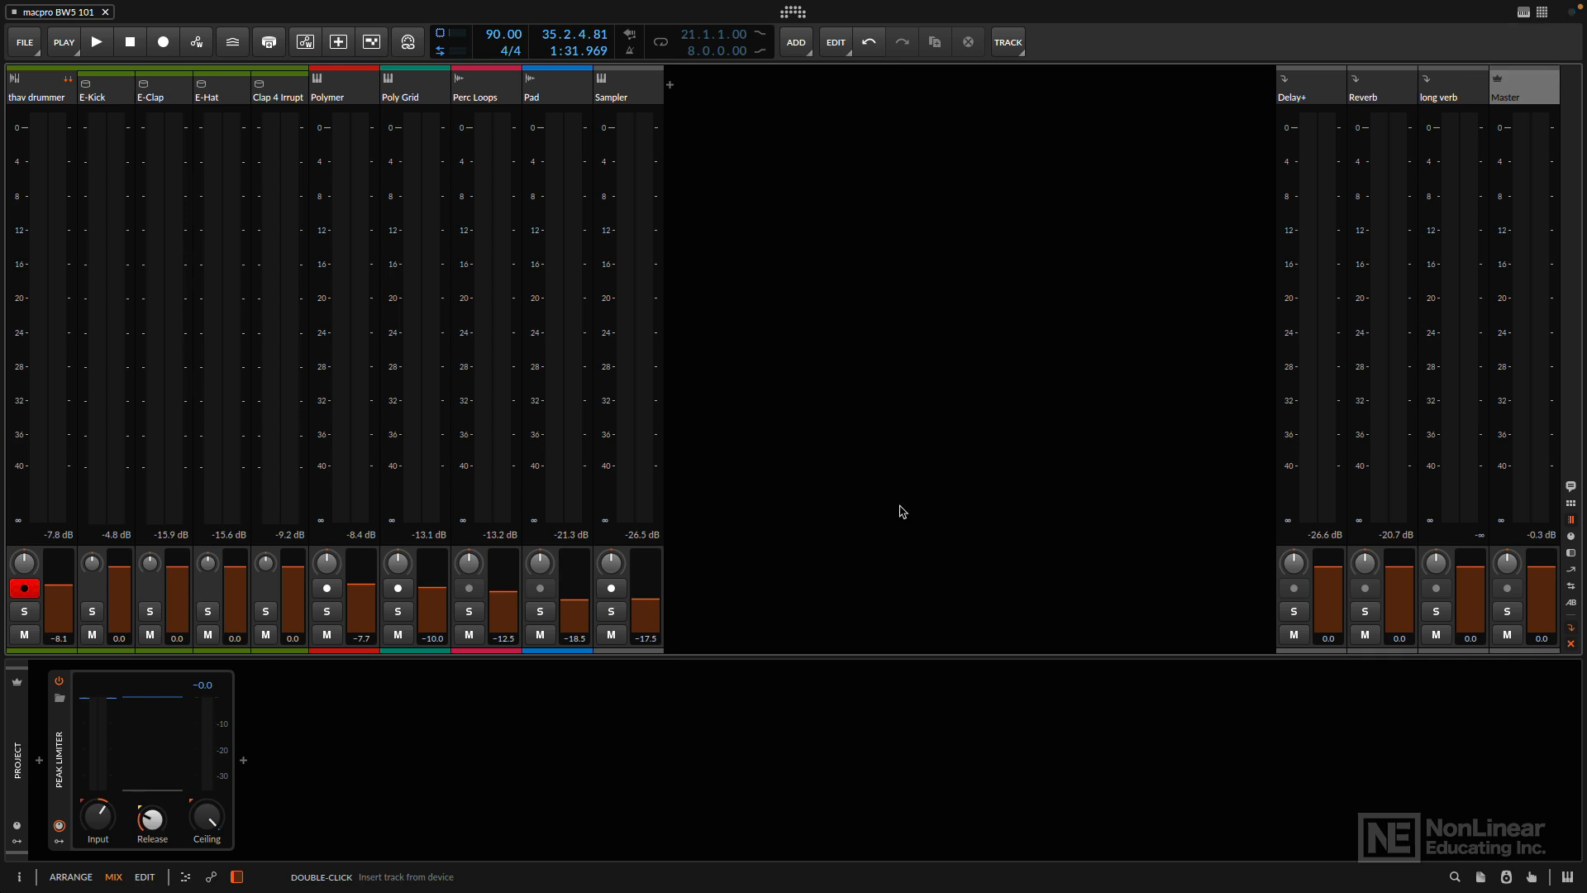
- Switch to the Arrange view and disarm recording on the thav drummer track
{"action": "key", "text": "F1"}
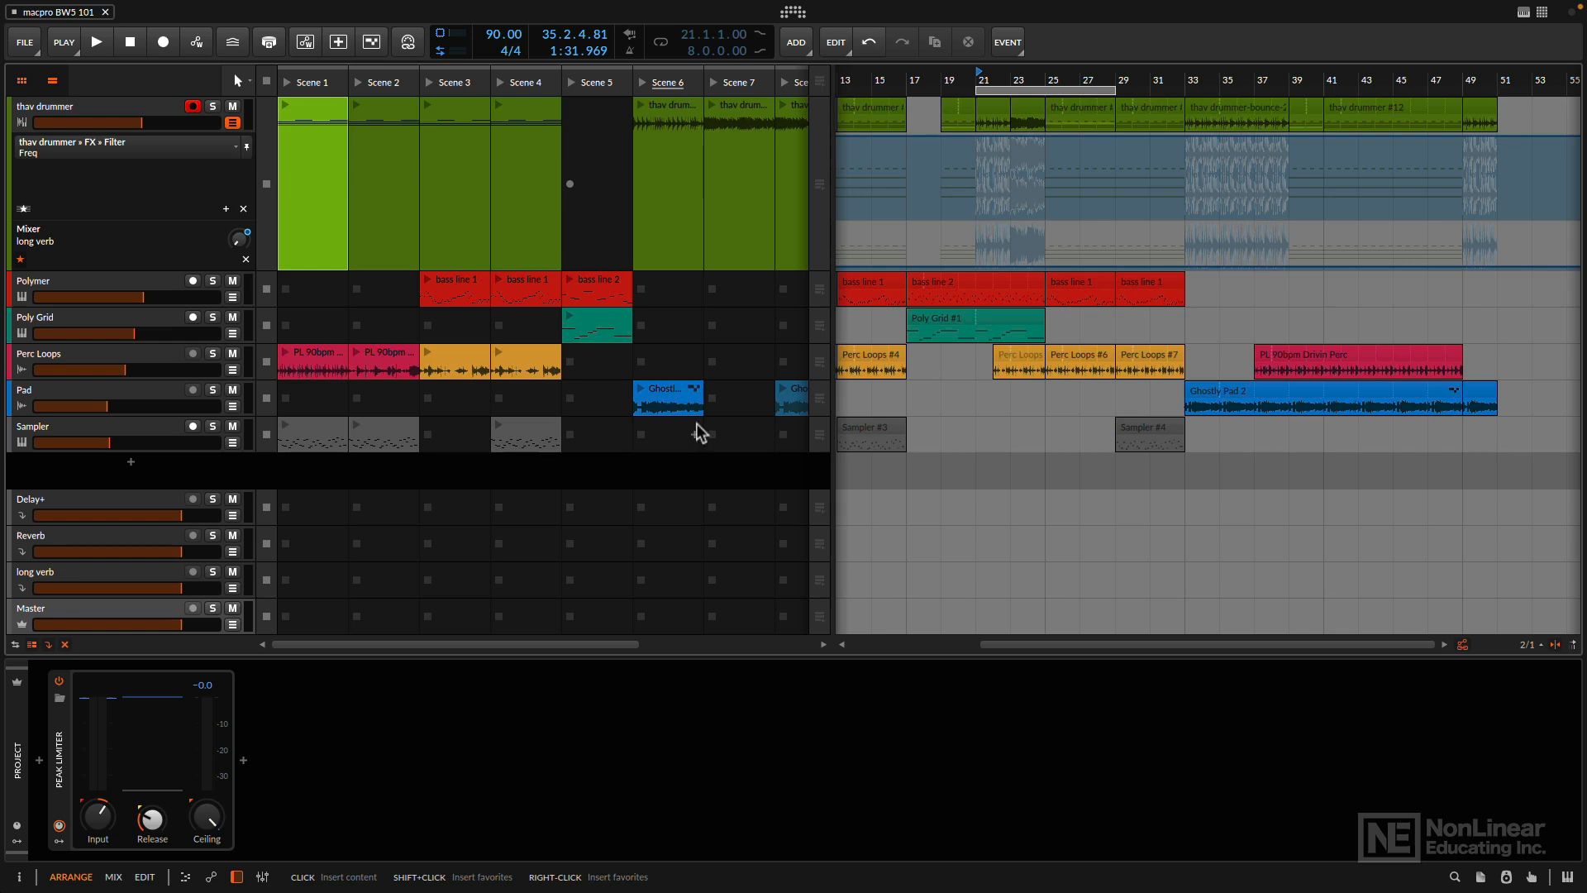
{"action": "left_click", "coordinate": [193, 105]}
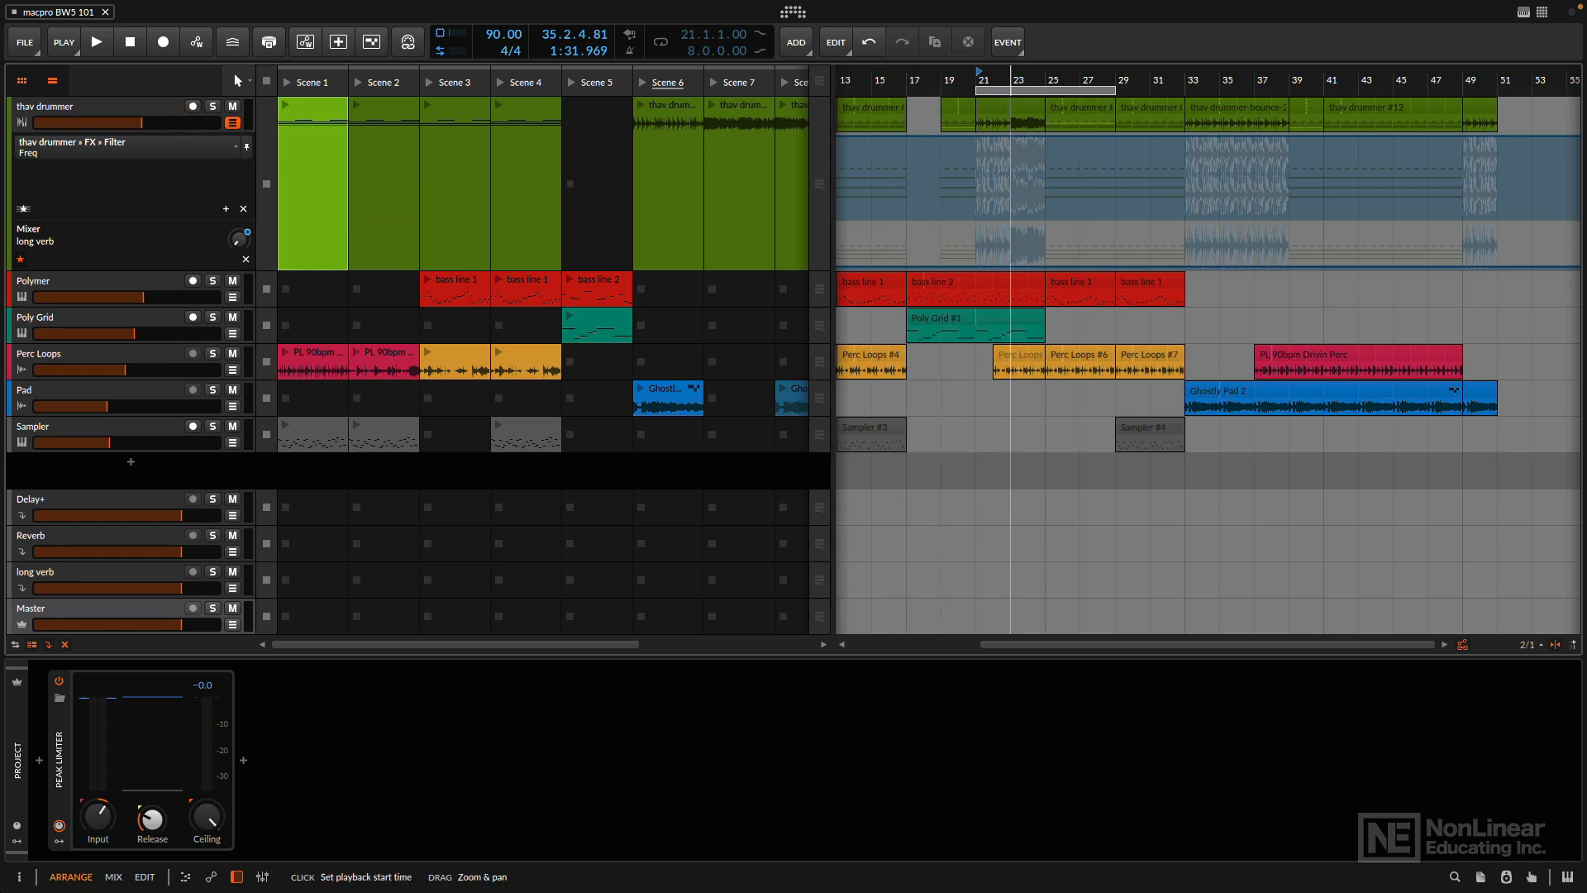
- Set the arranger loop region to start at 1.1.1.00 with a length of 51.0.0.00, spanning the whole arrangement
{"action": "left_click_drag", "start_coordinate": [1010, 77], "coordinate": [1120, 77]}
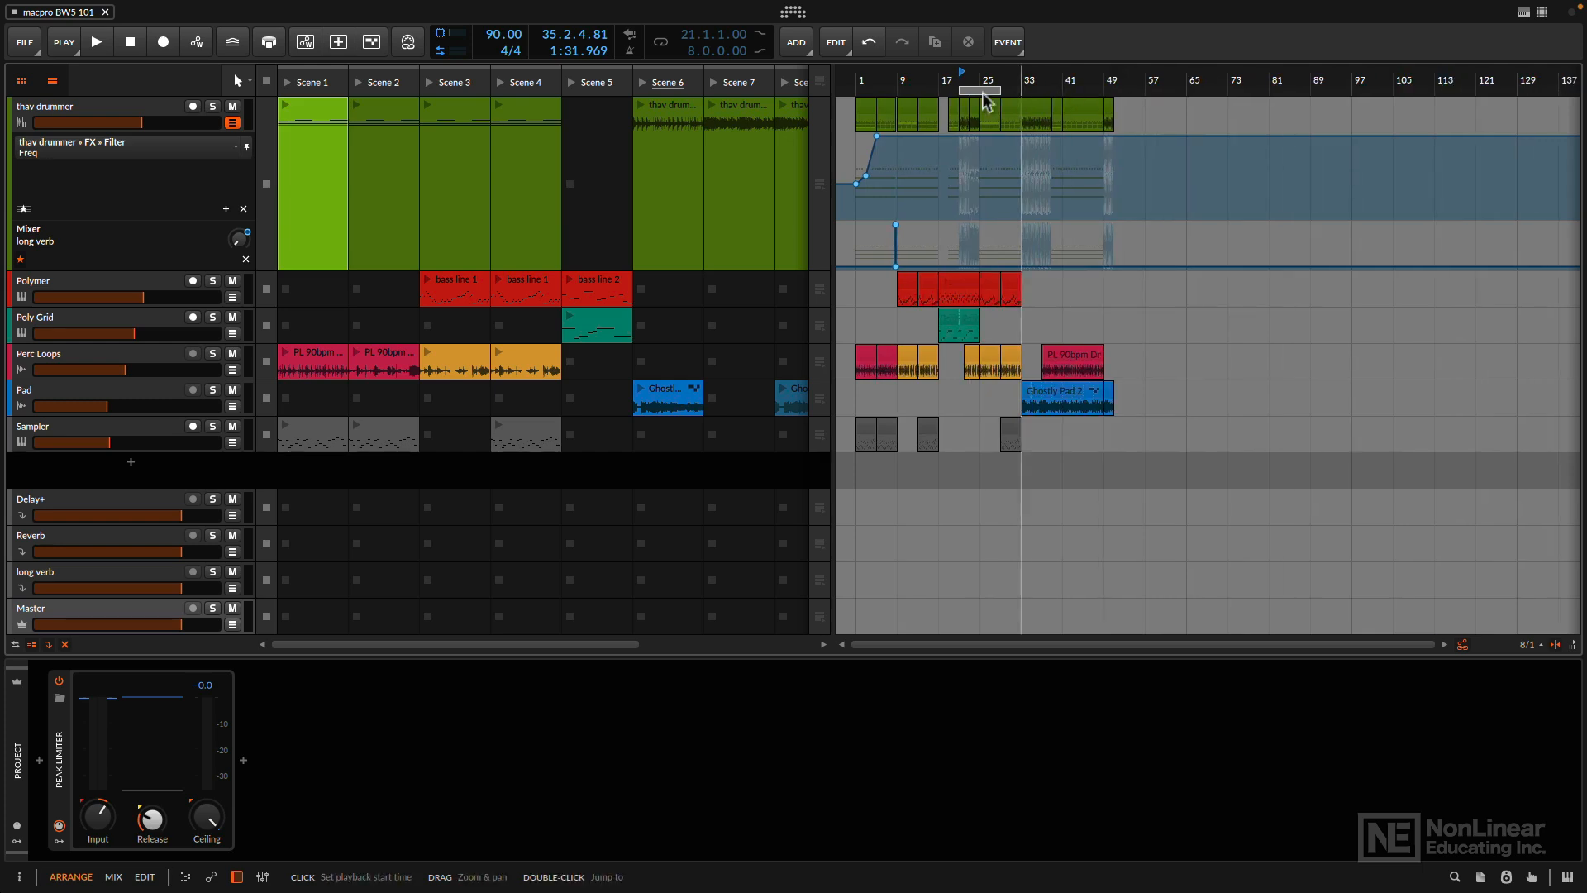
{"action": "left_click_drag", "start_coordinate": [959, 87], "coordinate": [857, 88]}
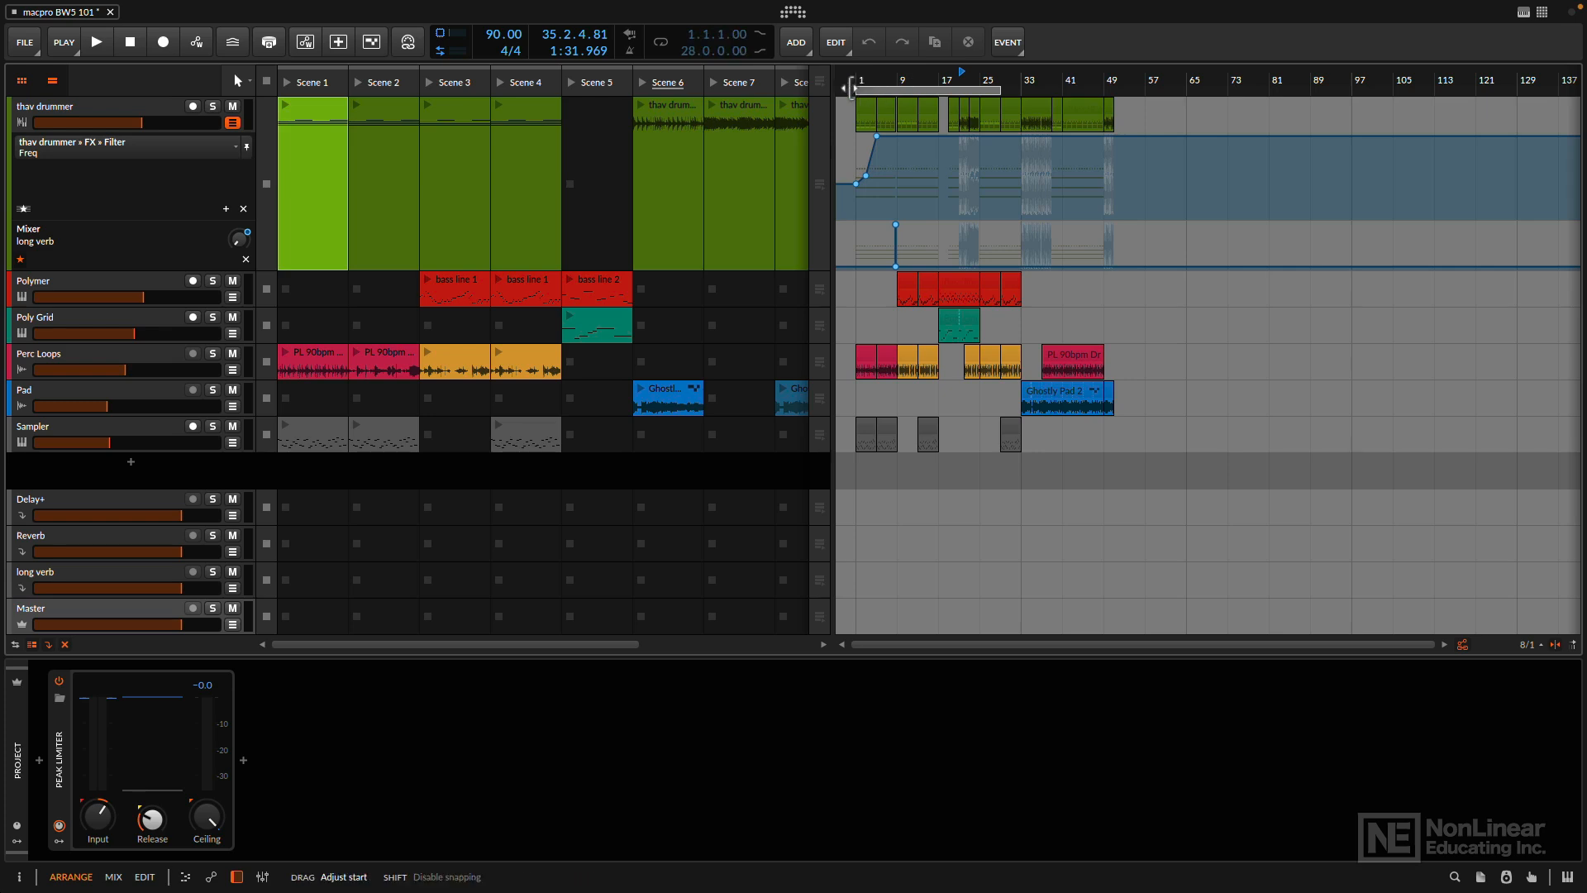
{"action": "left_click_drag", "start_coordinate": [1004, 87], "coordinate": [1219, 364]}
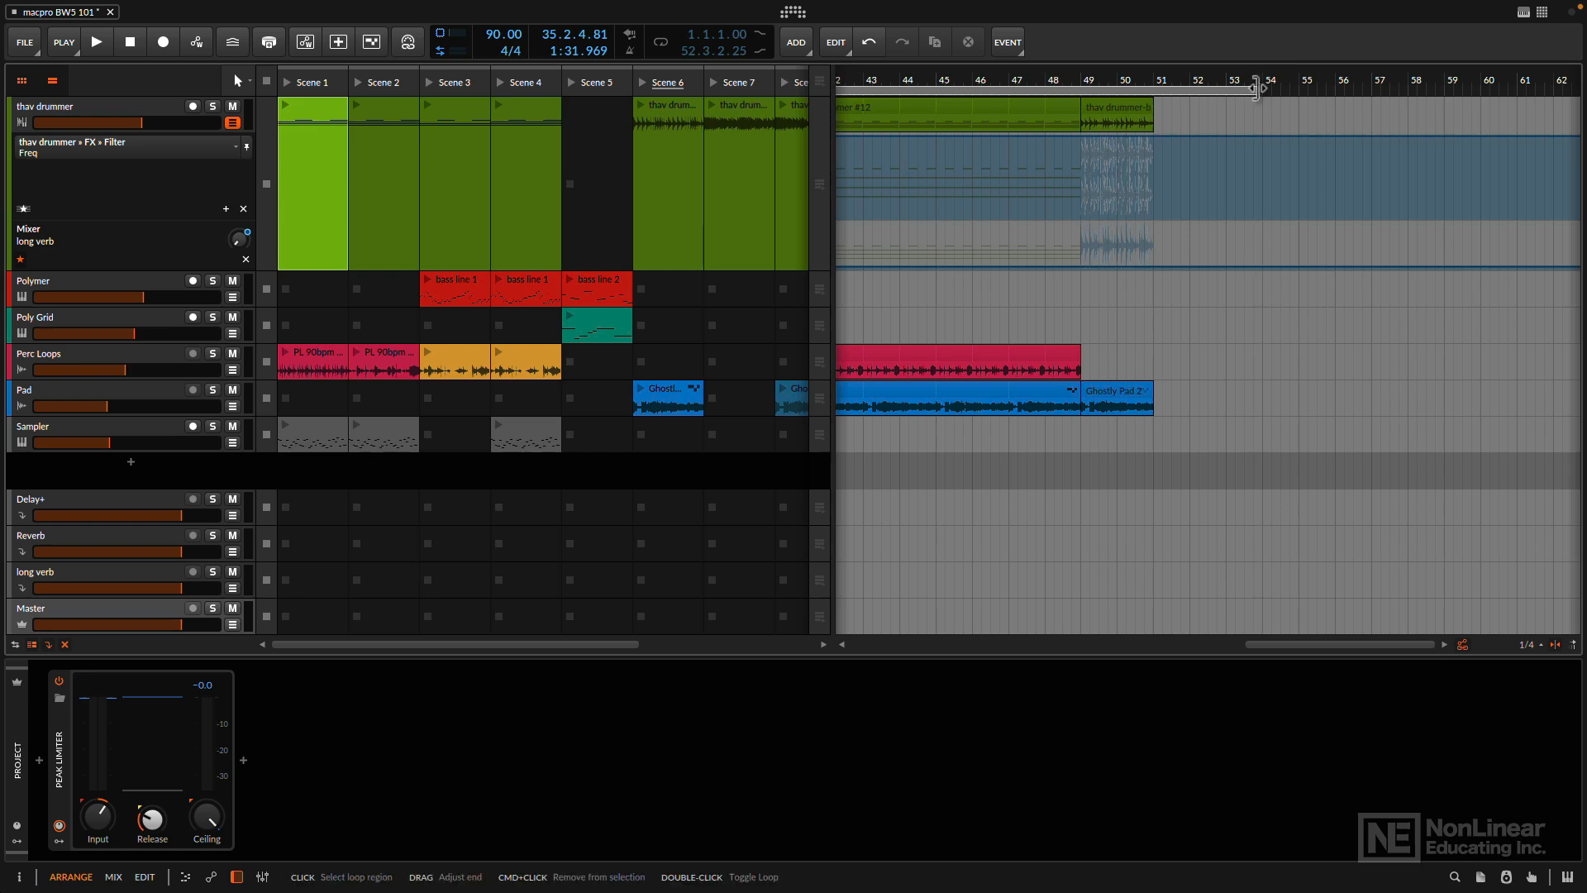
{"action": "left_click_drag", "start_coordinate": [1258, 91], "coordinate": [1091, 17]}
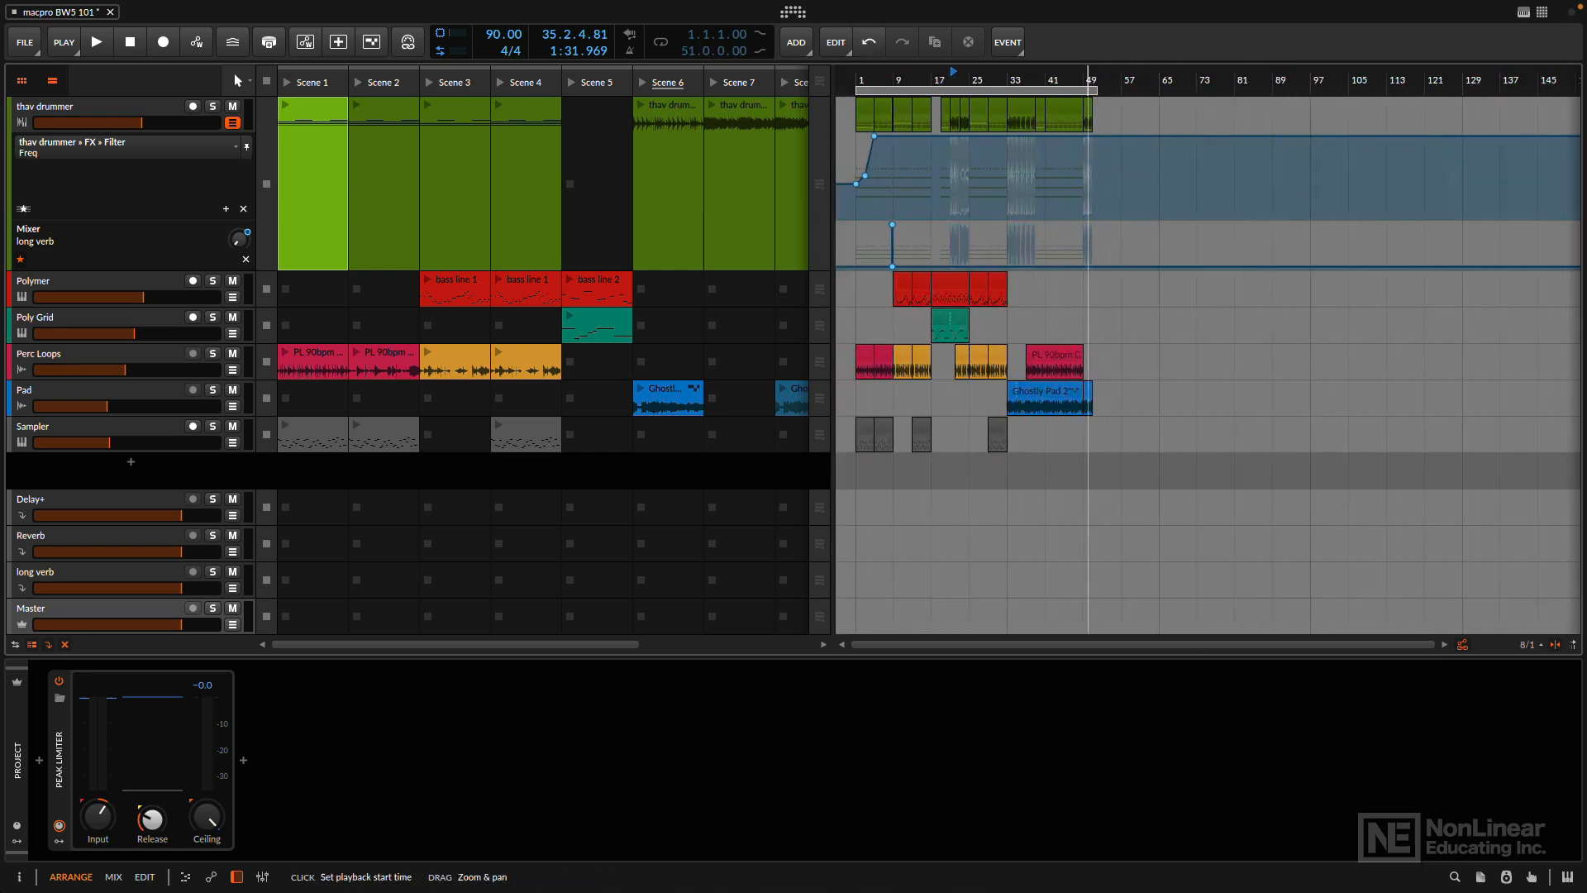
- Pin the Export Audio command to the toolbar
{"action": "left_click", "coordinate": [33, 48]}
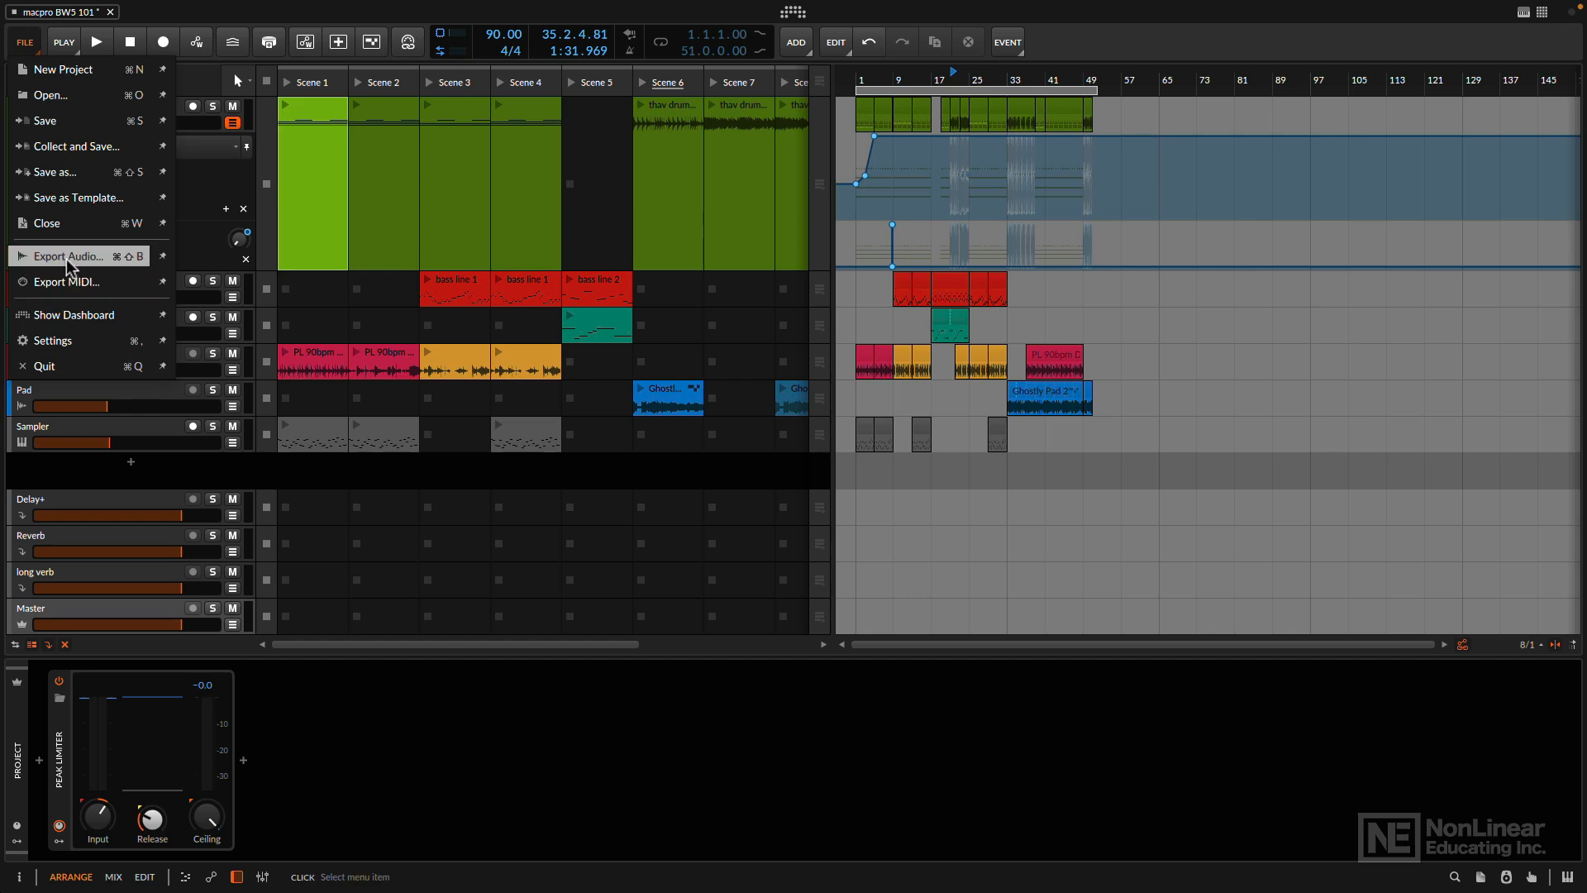
{"action": "left_click", "coordinate": [162, 257]}
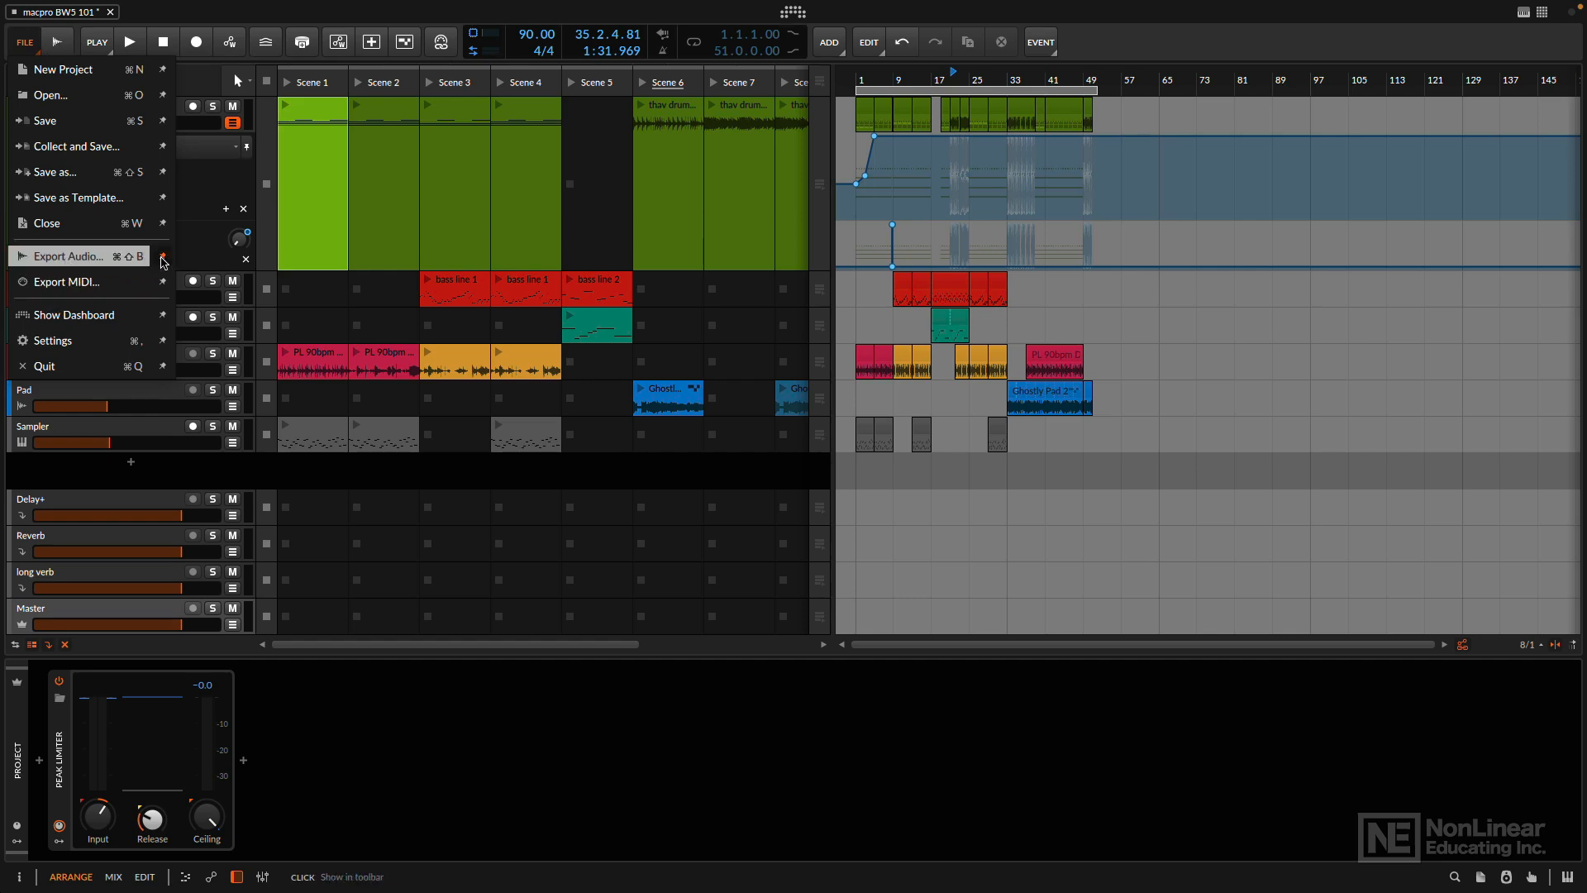
{"action": "left_click", "coordinate": [56, 46]}
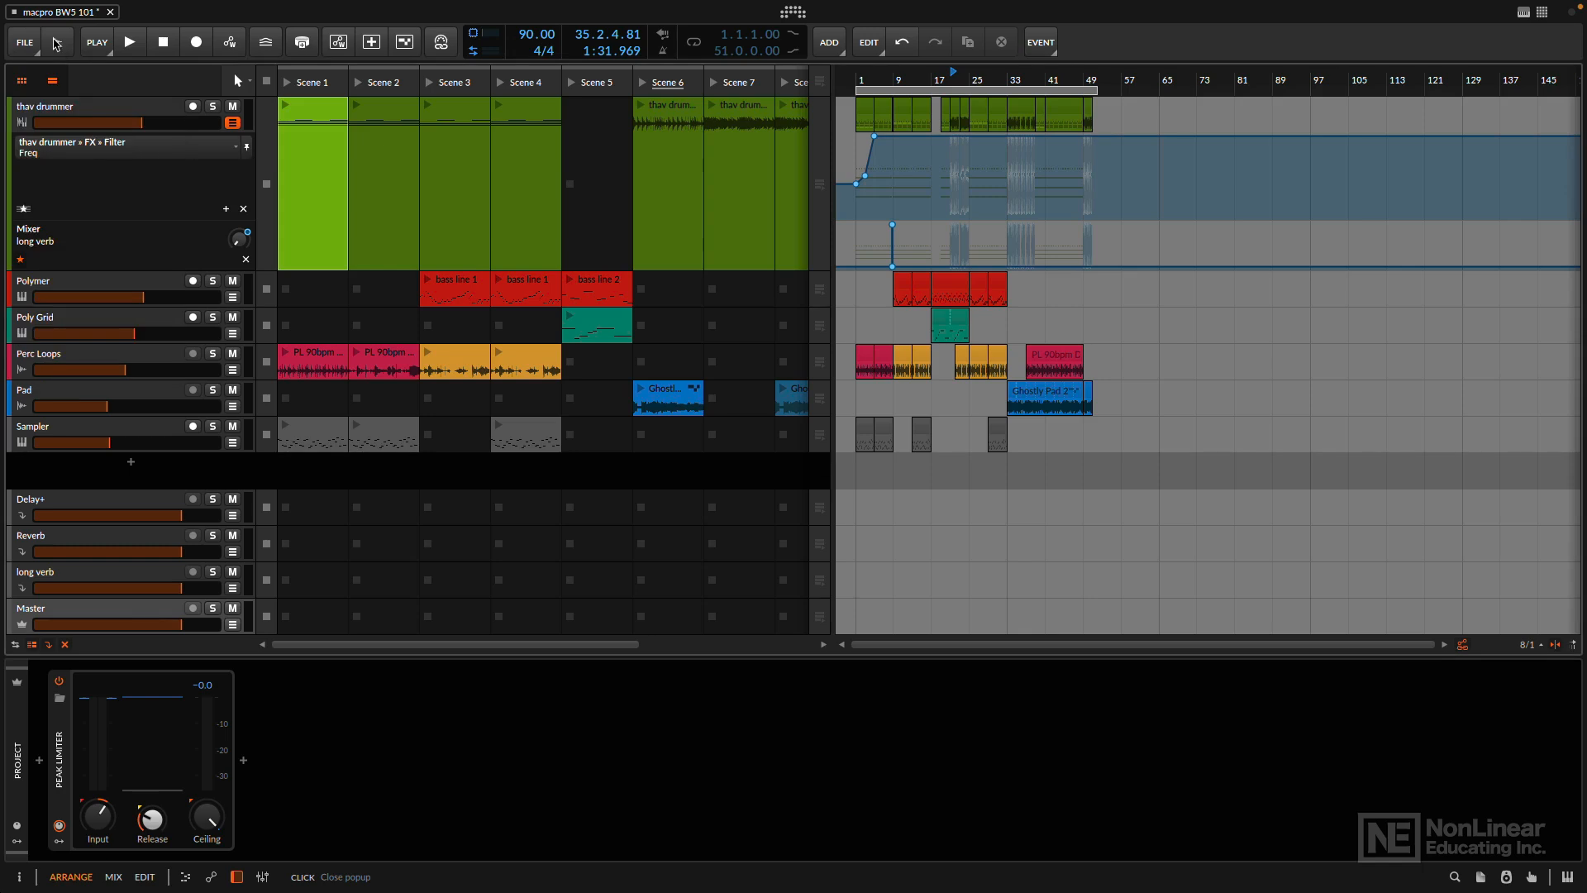
- Open the audio export settings and check the WAVE bit depth choices, keeping 24-bit
{"action": "left_click", "coordinate": [57, 46]}
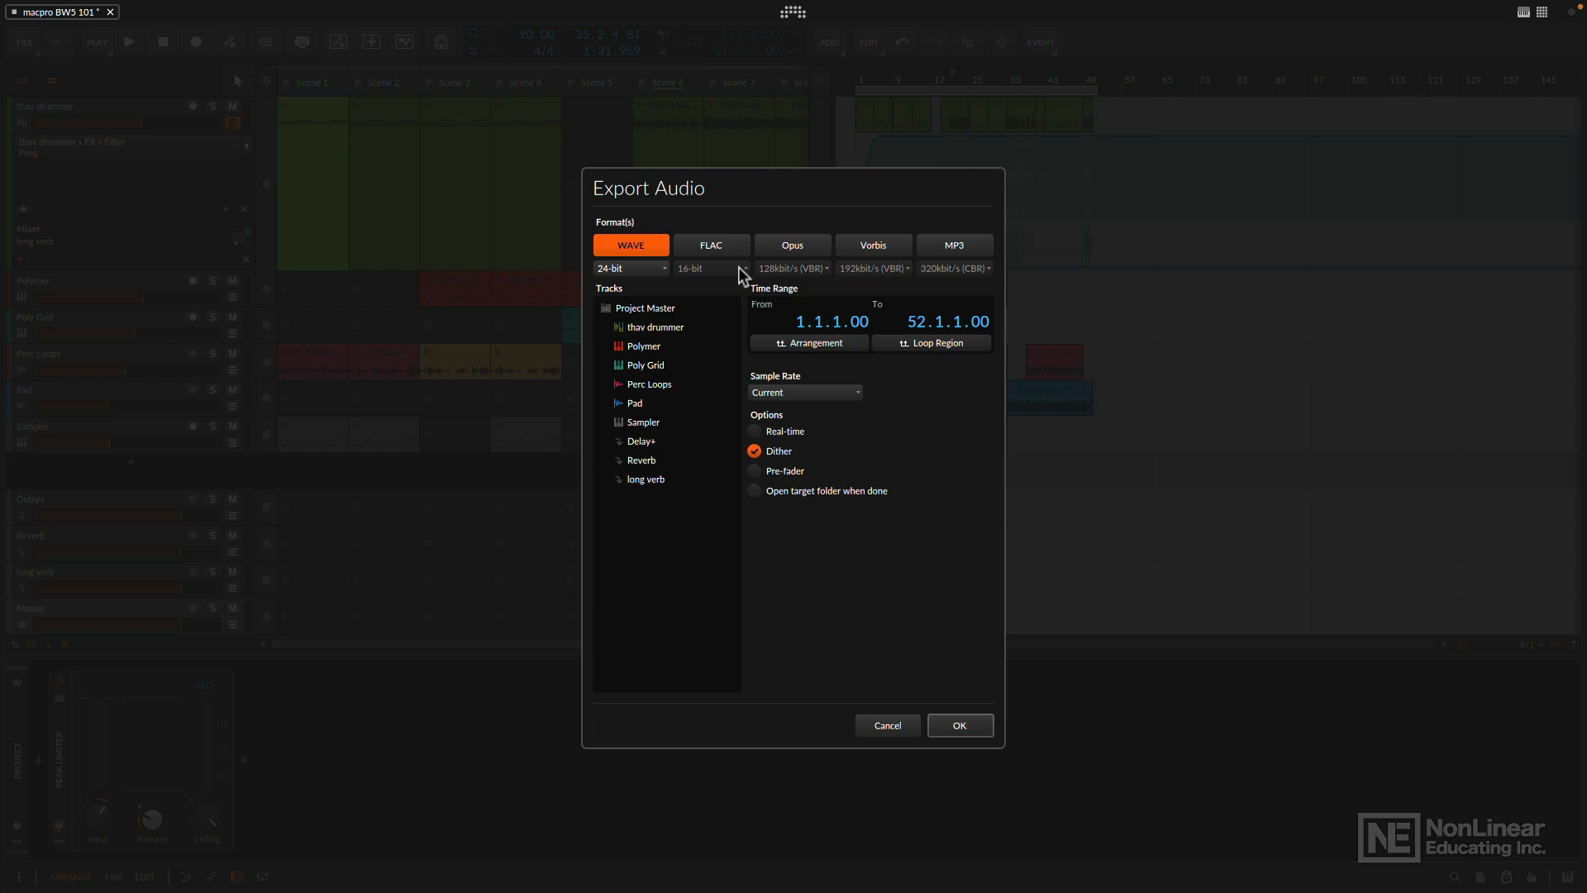
{"action": "left_click", "coordinate": [639, 269]}
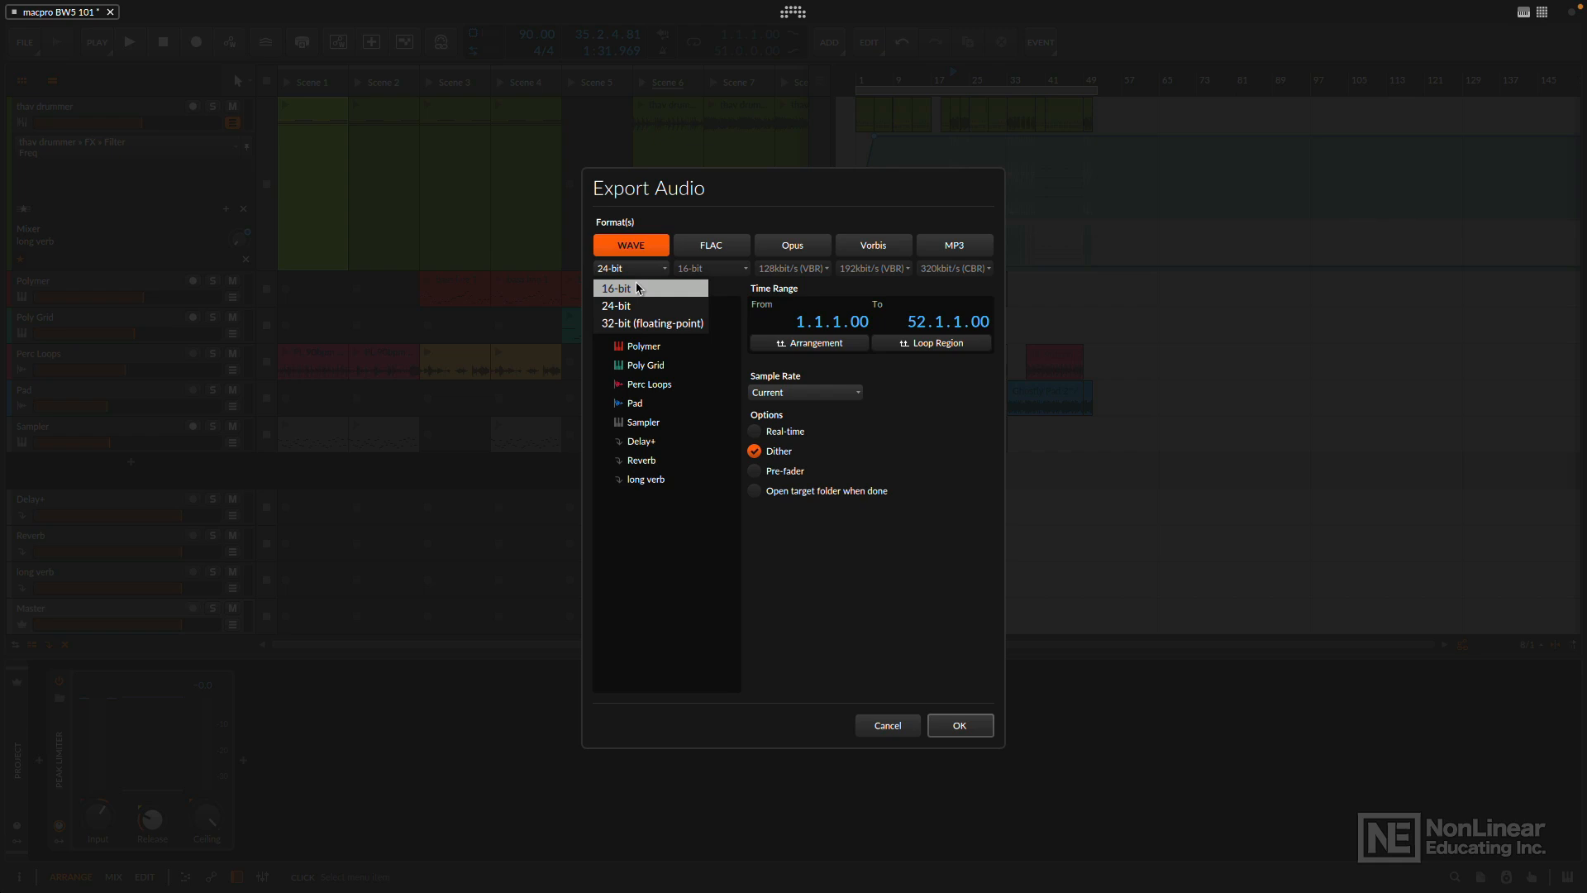
{"action": "left_click", "coordinate": [676, 212]}
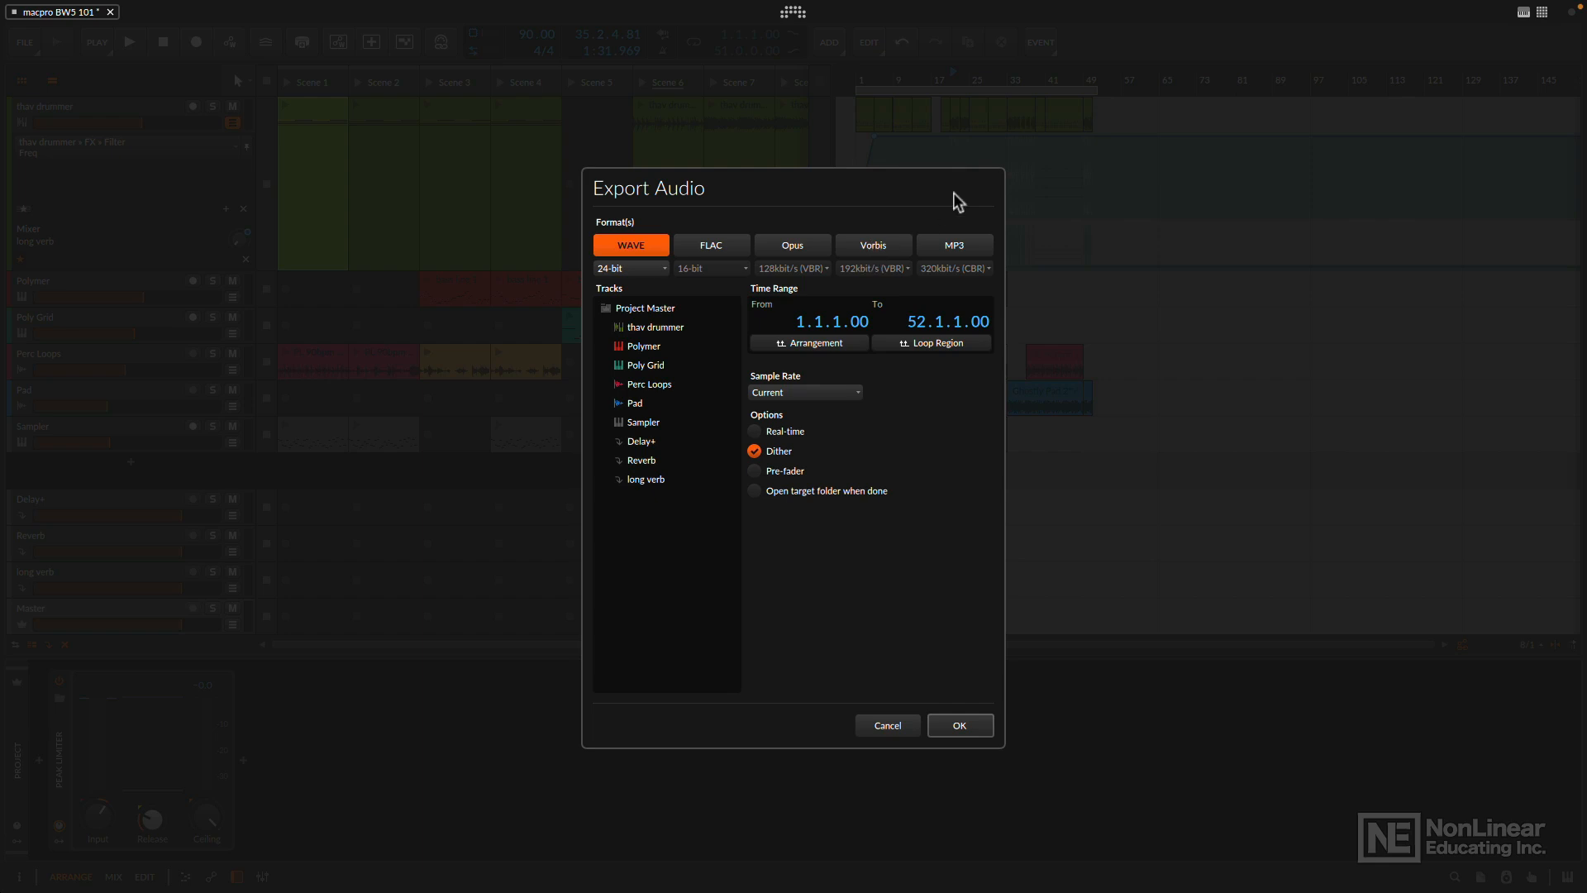
- Enable MP3 as an additional export format, check its bitrate choices, and disable it again
{"action": "left_click", "coordinate": [963, 247]}
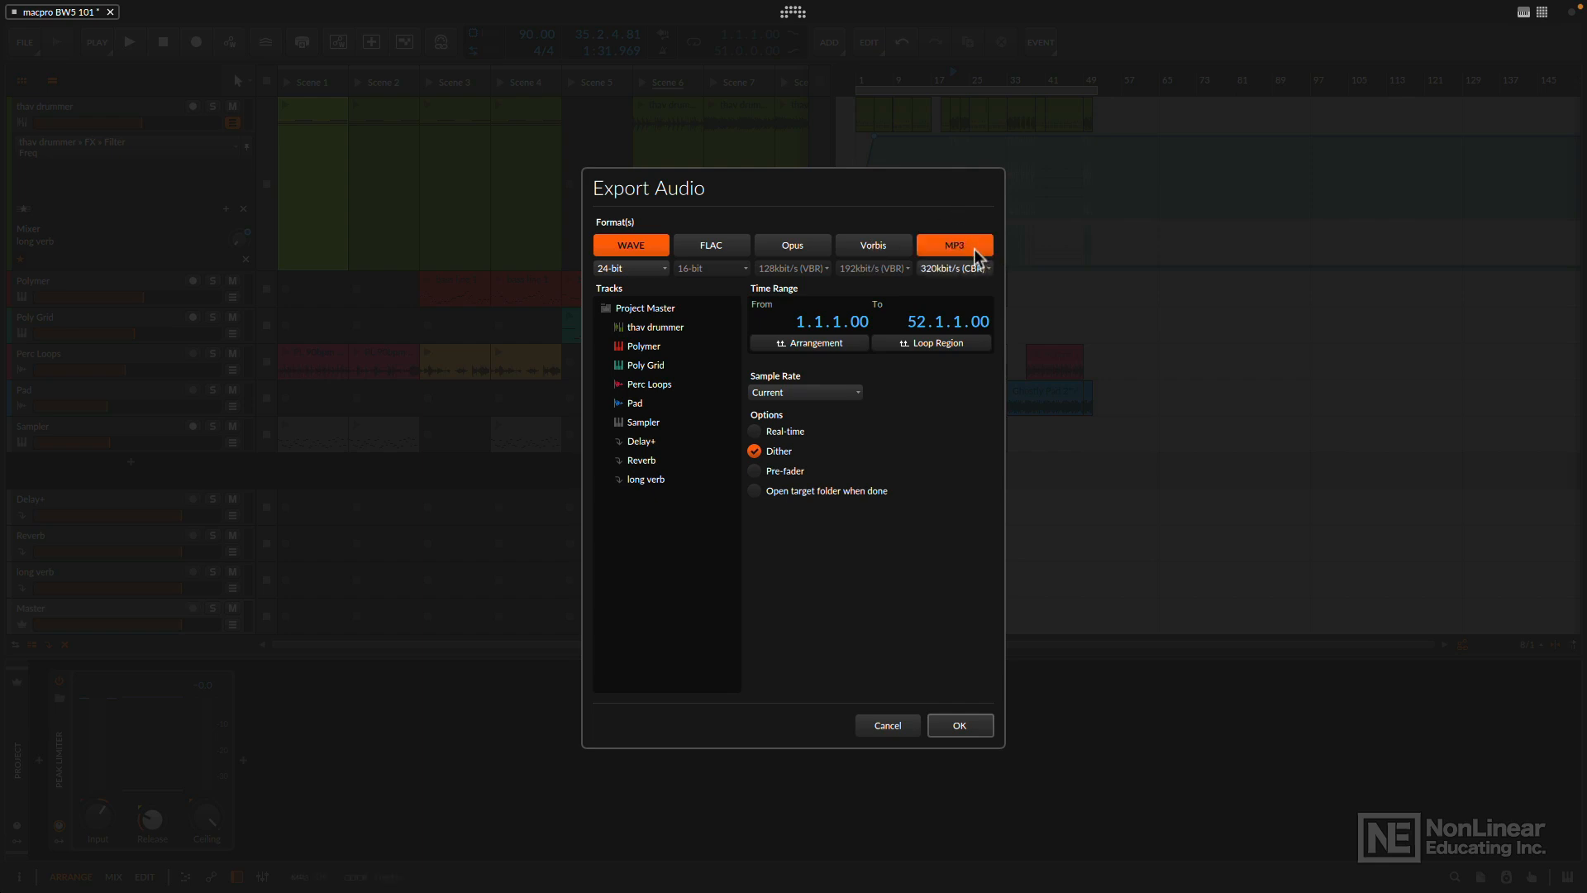
{"action": "left_click", "coordinate": [977, 270]}
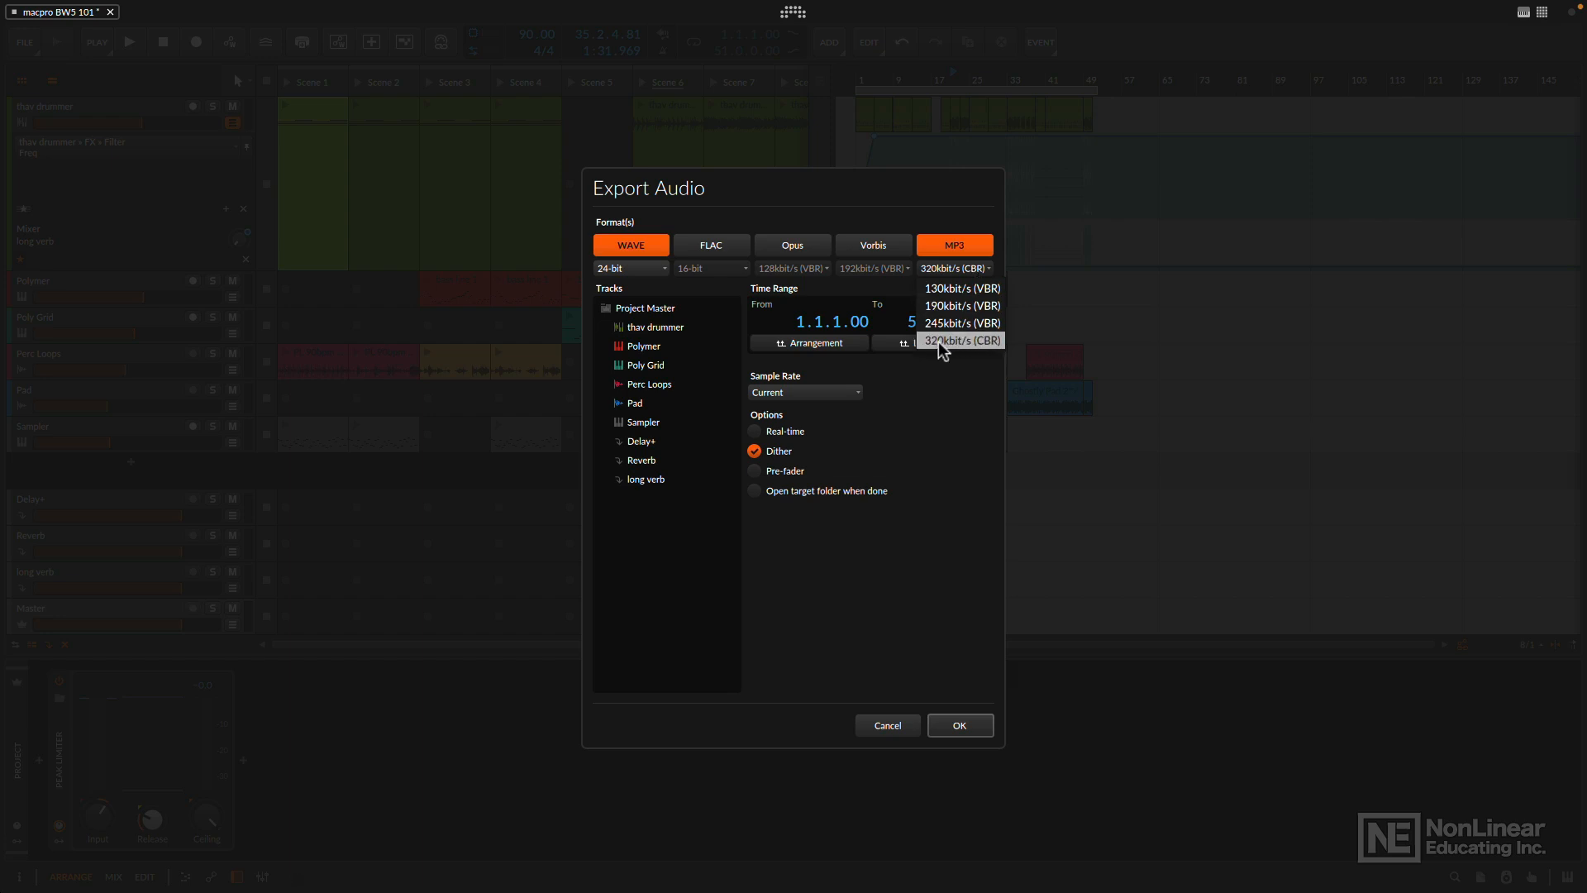
{"action": "left_click", "coordinate": [955, 244]}
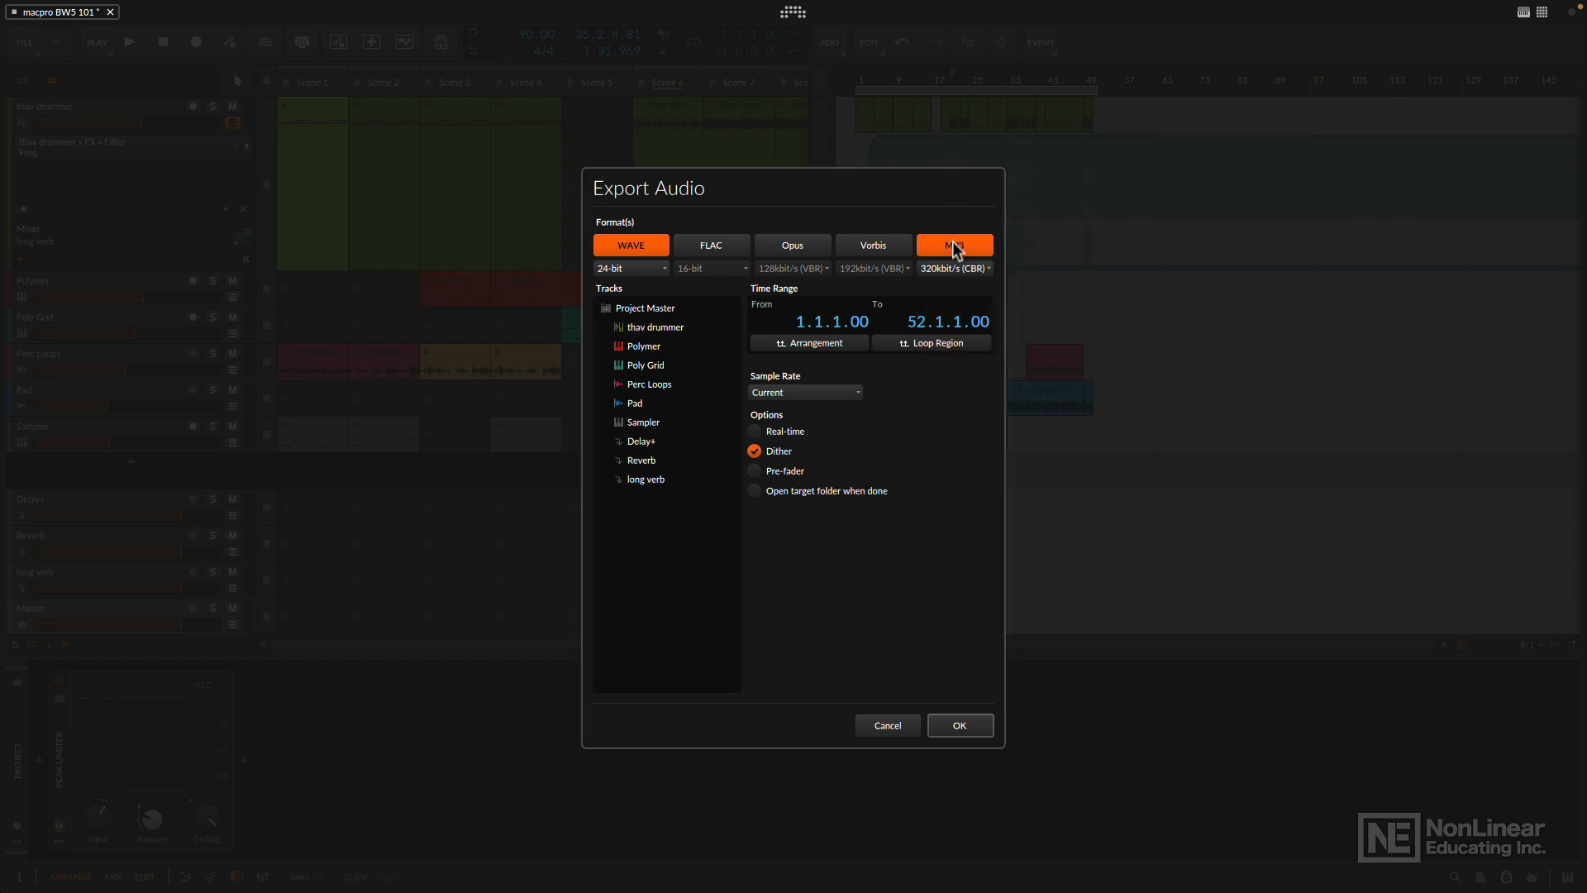
{"action": "left_click", "coordinate": [955, 245]}
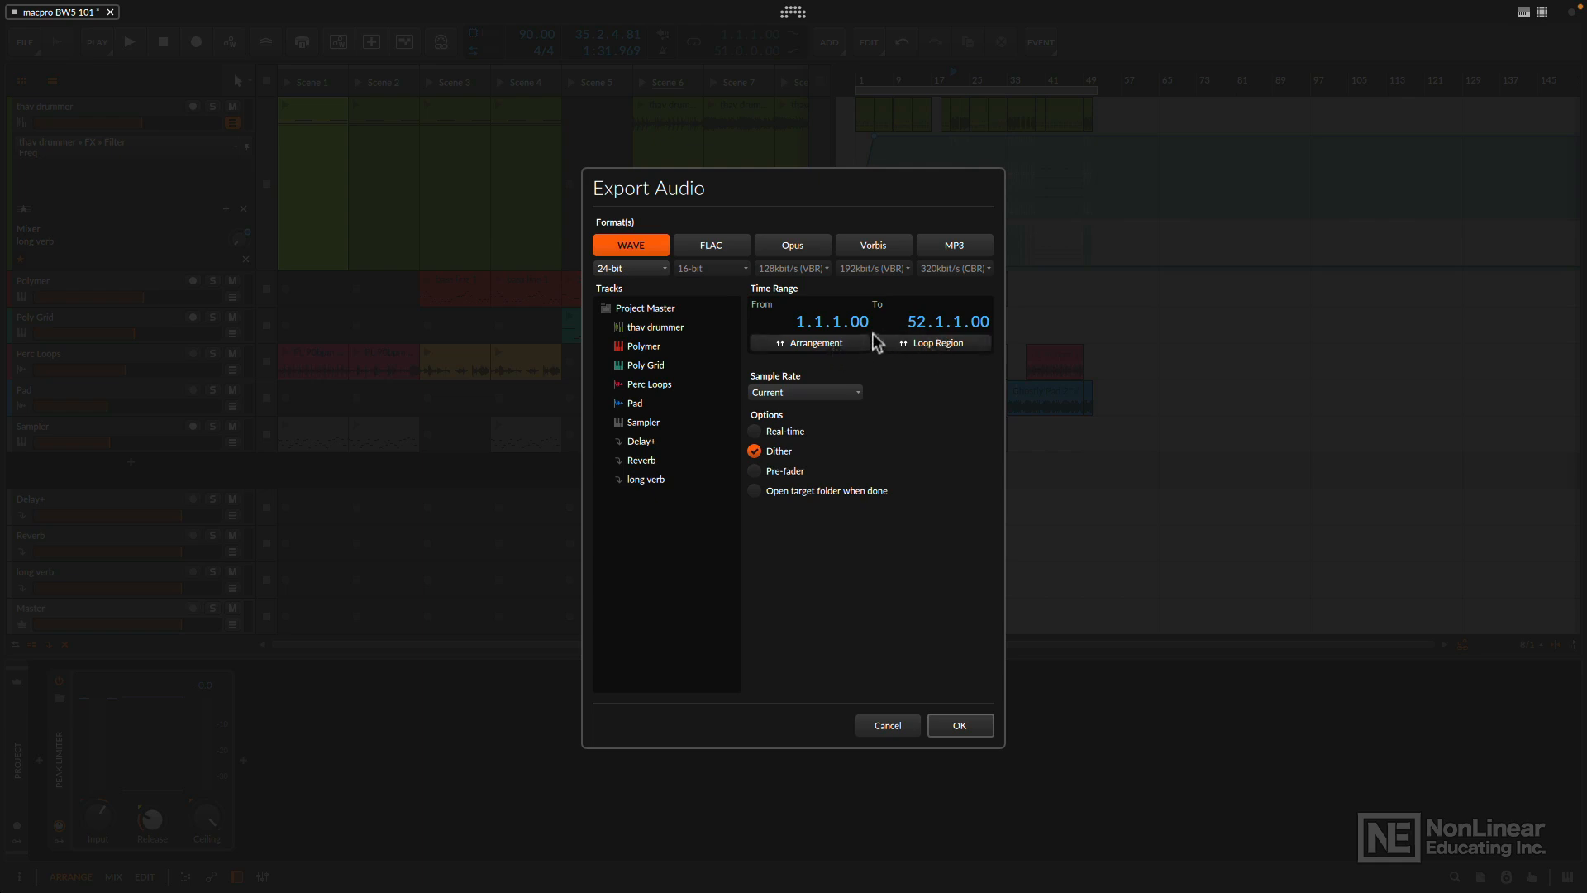
- Set the export time range to the loop region and turn off Dither, keeping the sample rate at Current
{"action": "left_click_drag", "start_coordinate": [916, 323], "coordinate": [914, 337]}
{"action": "left_click", "coordinate": [932, 346]}
{"action": "left_click", "coordinate": [754, 451]}
{"action": "left_click", "coordinate": [847, 392]}
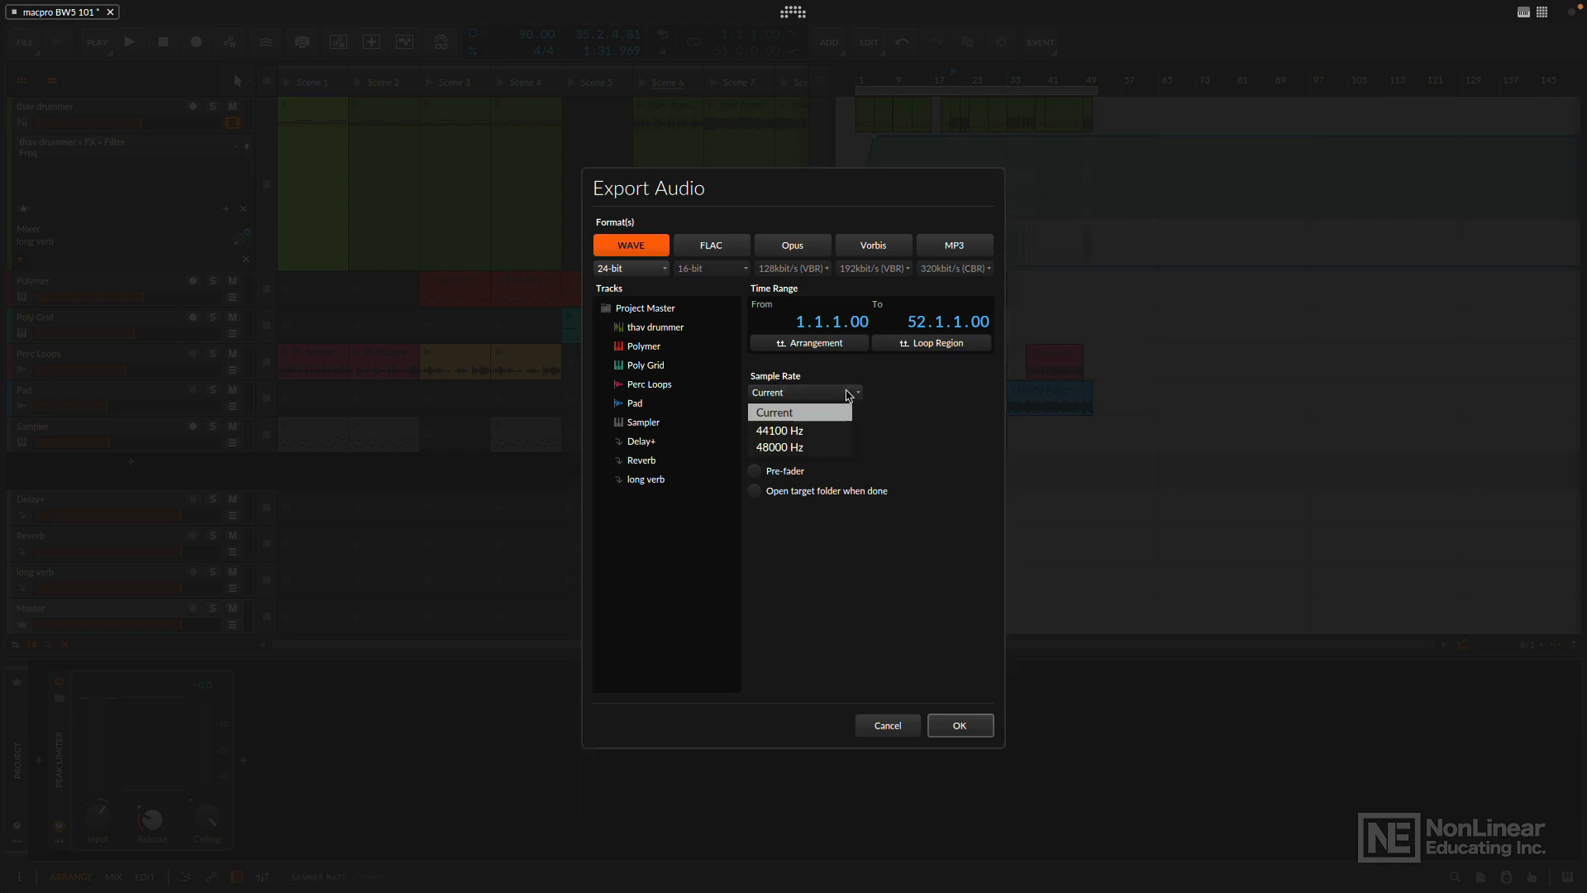
{"action": "left_click", "coordinate": [848, 394]}
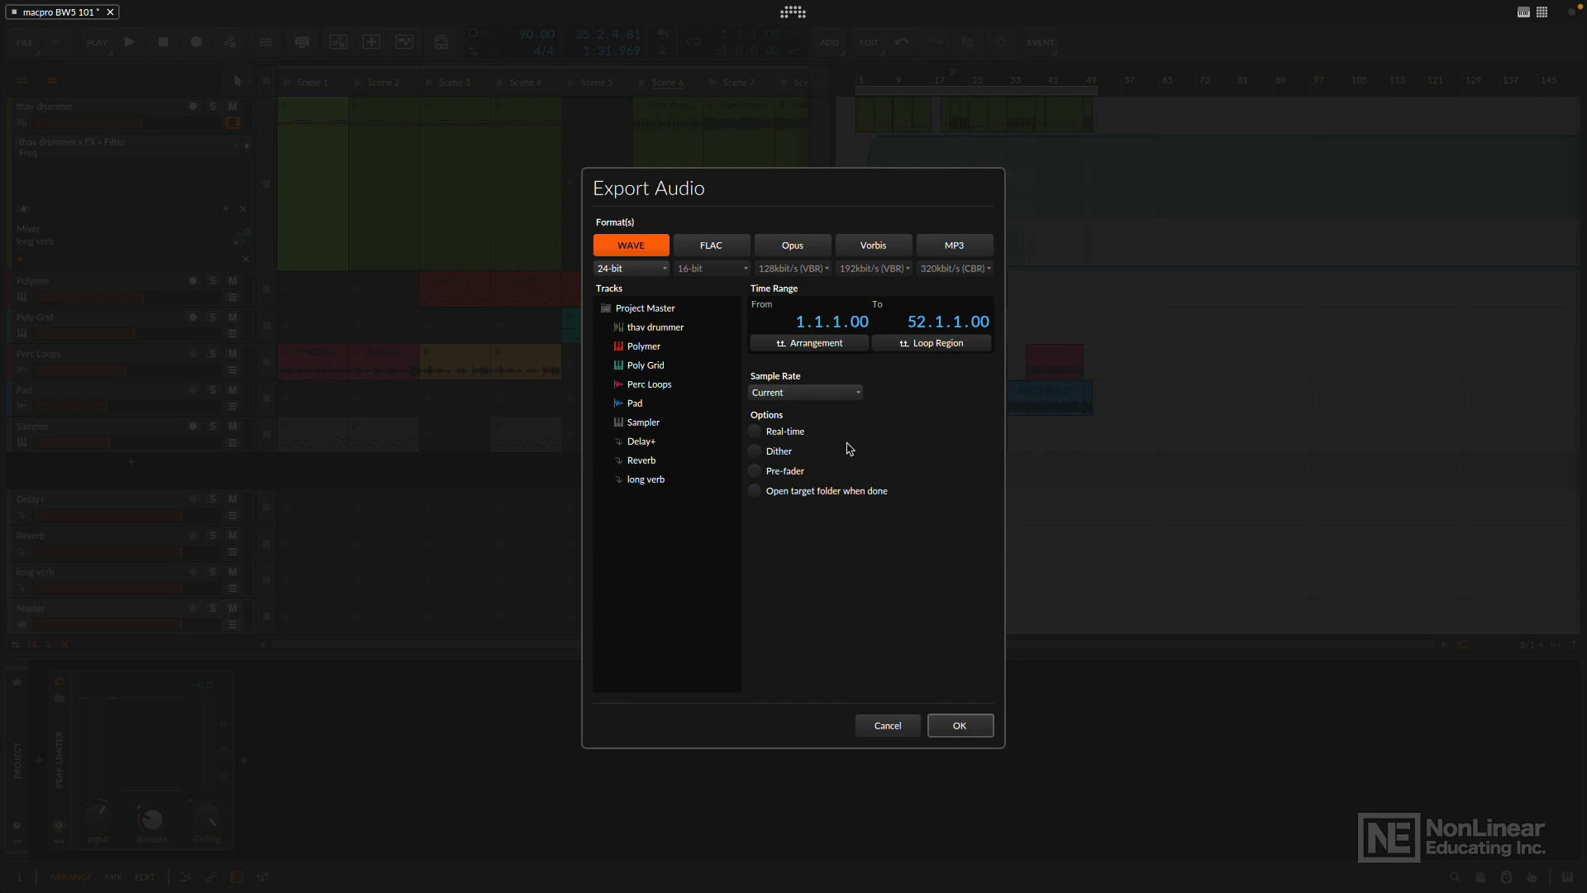
{"action": "left_click", "coordinate": [960, 730]}
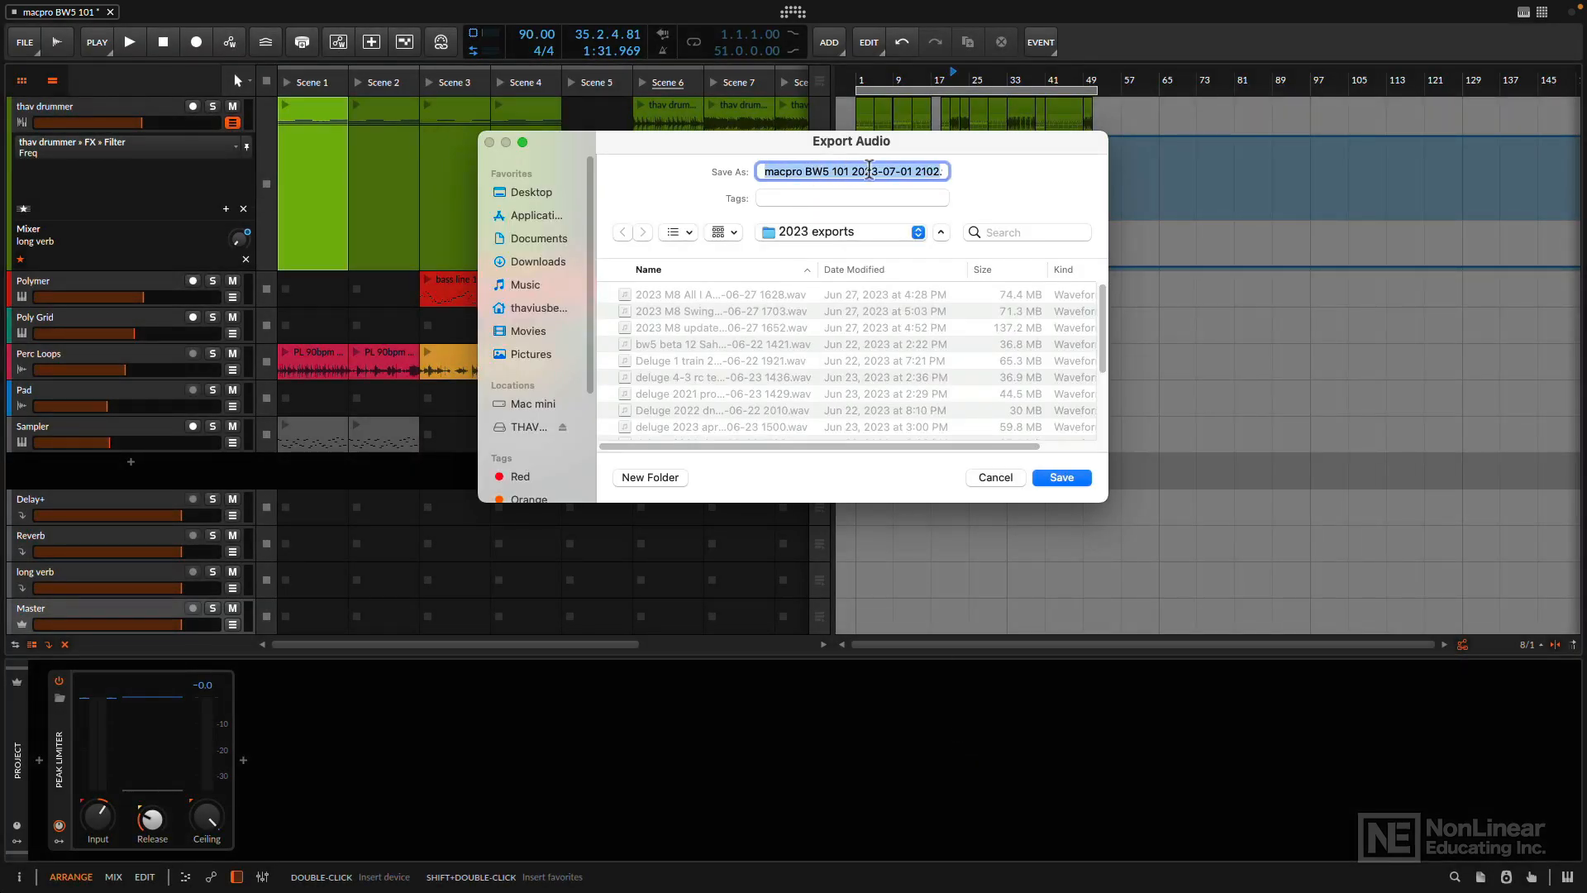
{"action": "left_click", "coordinate": [1066, 479]}
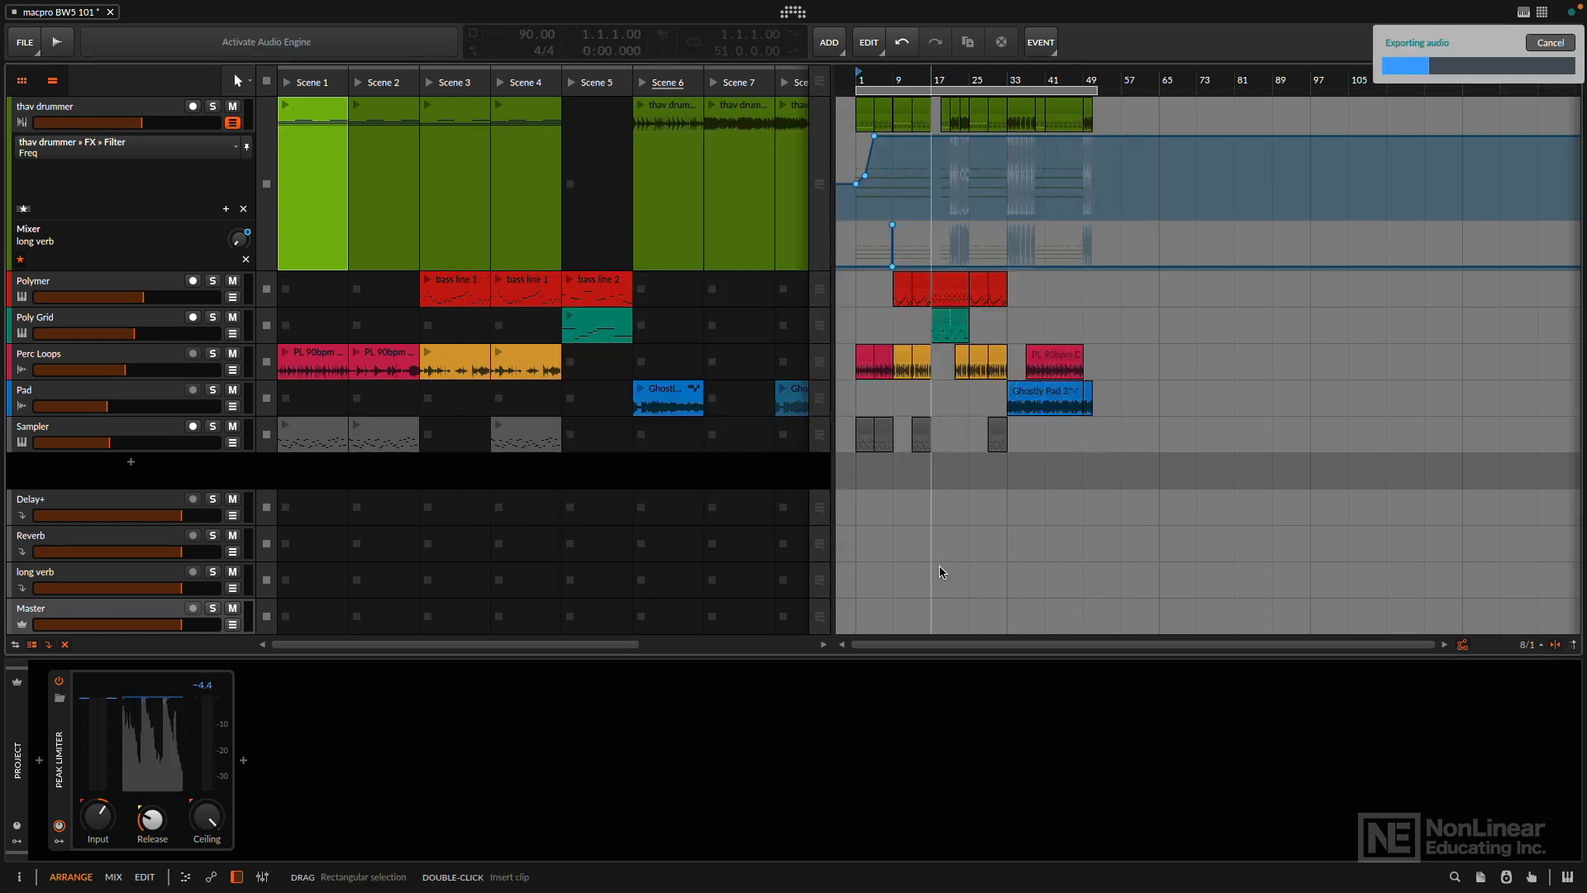